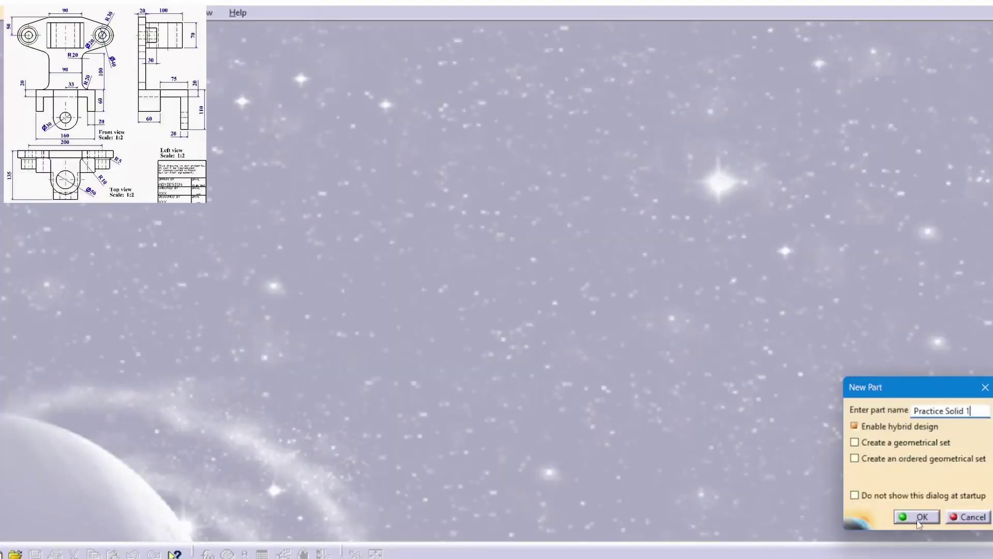
# Create the new part 'Practice Solid 1' and open a sketch on the xy plane.
pyautogui.click(916, 517)
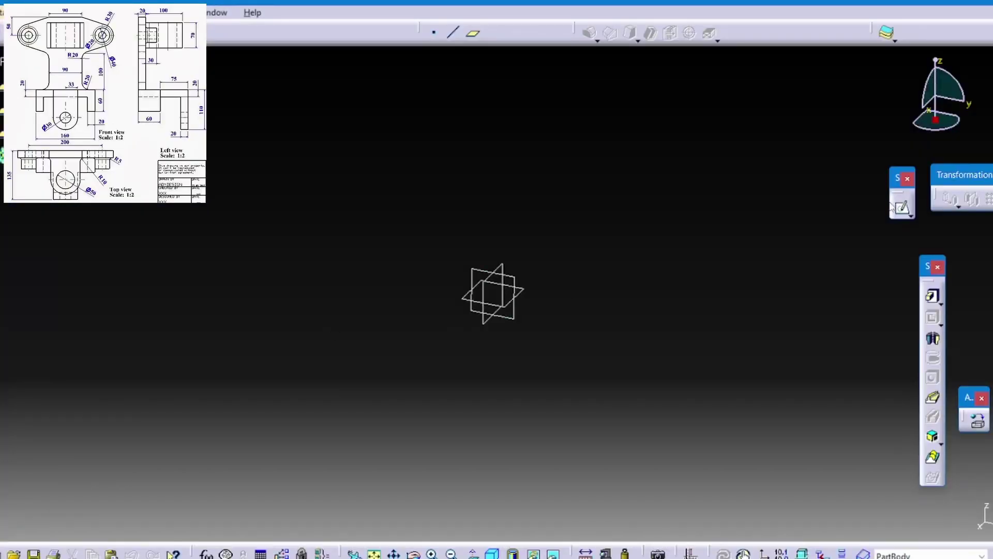
pyautogui.click(516, 281)
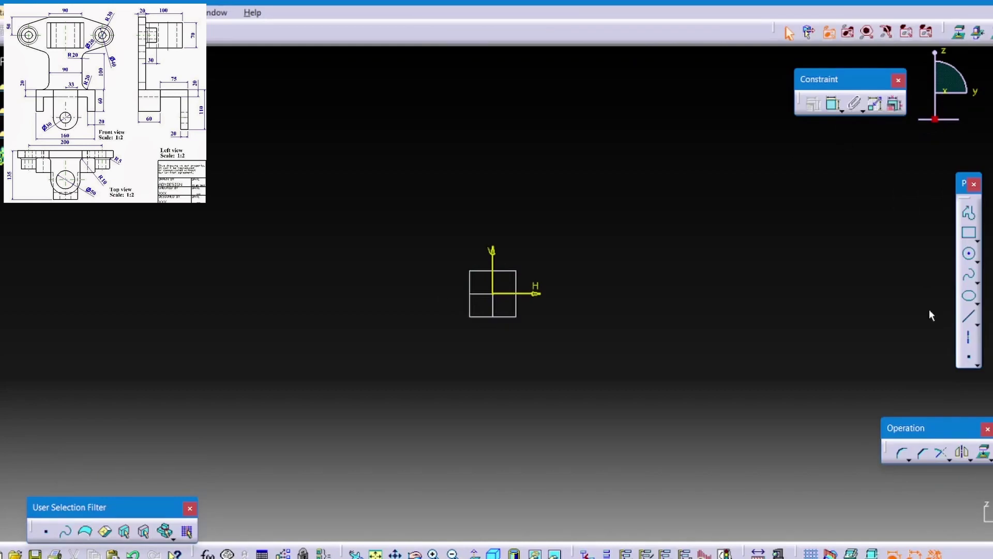
# Draw a closed stepped L-shaped line profile starting at the origin.
pyautogui.click(493, 293)
pyautogui.click(354, 294)
pyautogui.click(354, 411)
pyautogui.click(389, 412)
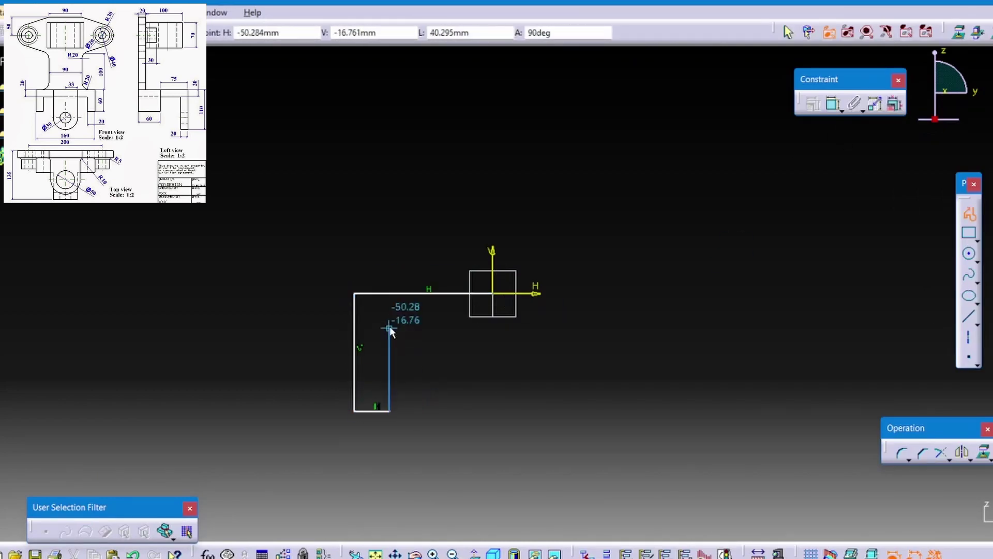
pyautogui.click(389, 326)
pyautogui.click(492, 325)
pyautogui.click(492, 293)
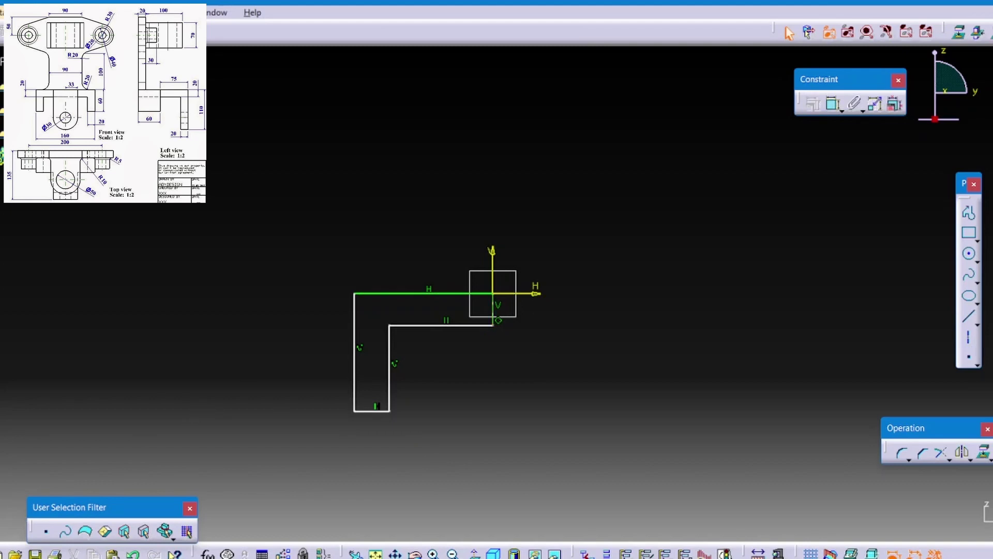
# Constrain the wall thickness to 20 and the bottom width to 20.
pyautogui.click(832, 104)
pyautogui.click(465, 238)
pyautogui.click(496, 290)
pyautogui.doubleClick(239, 260)
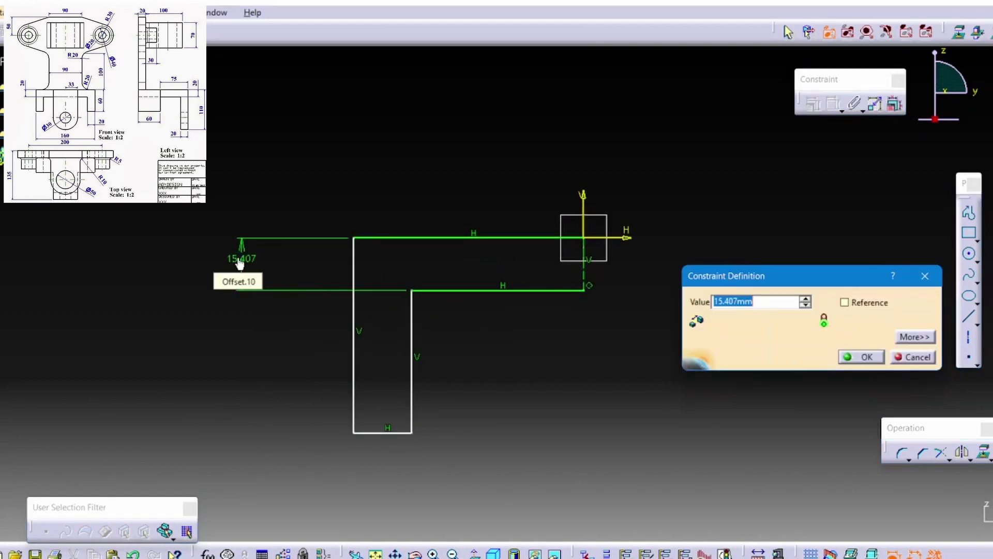
pyautogui.write('20')
pyautogui.press('Return')
pyautogui.click(388, 432)
pyautogui.click(386, 492)
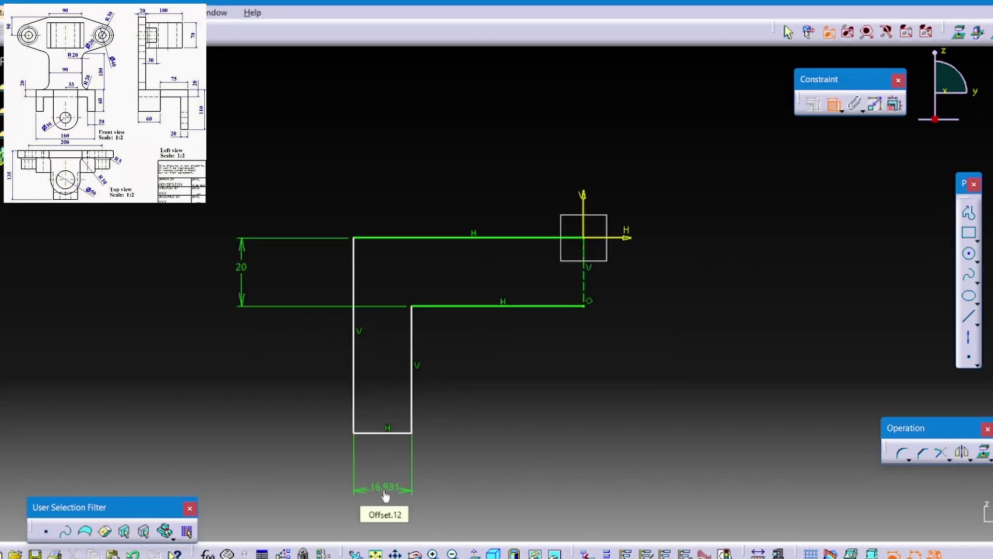
pyautogui.doubleClick(385, 492)
pyautogui.write('20')
pyautogui.press('Return')
# Constrain the 80 horizontal distance and the 60 overall height.
pyautogui.moveTo(590, 285); pyautogui.dragTo(600, 255, button='middle')
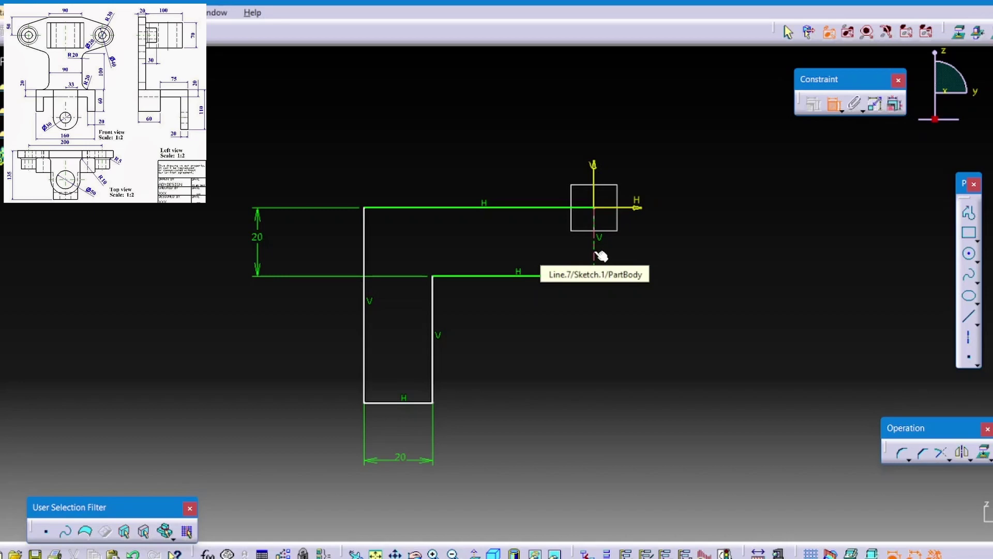
pyautogui.click(599, 255)
pyautogui.click(365, 359)
pyautogui.doubleClick(483, 491)
pyautogui.write('80')
pyautogui.press('Return')
pyautogui.moveTo(472, 398); pyautogui.dragTo(499, 339, button='middle')
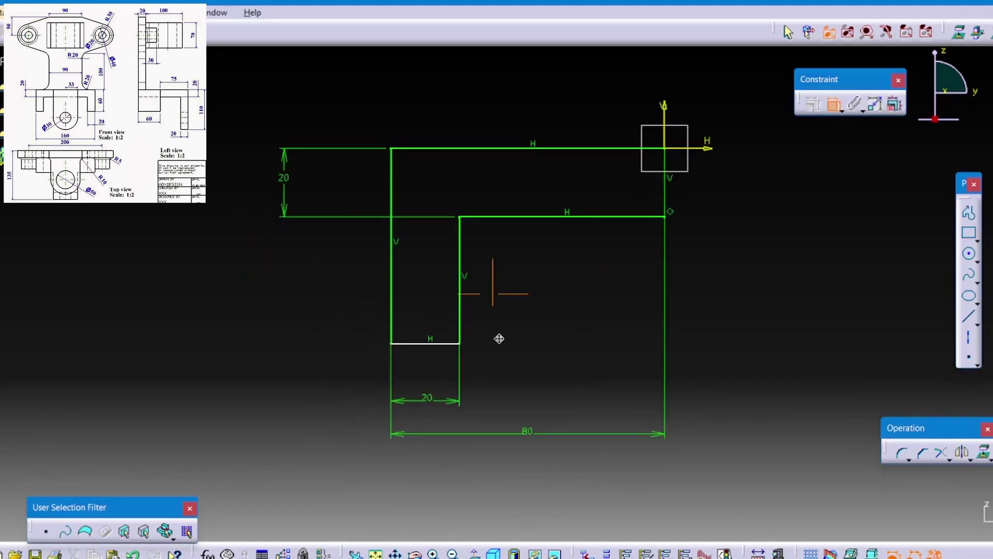
pyautogui.click(424, 149)
pyautogui.click(215, 251)
pyautogui.doubleClick(215, 247)
pyautogui.write('60')
pyautogui.press('Return')
# Mirror the profile about the vertical axis and draw a construction line on the axis.
pyautogui.moveTo(318, 282)
pyautogui.mouseDown(button='middle')
pyautogui.moveTo(199, 282)
pyautogui.moveTo(206, 180)
pyautogui.mouseUp(button='middle')
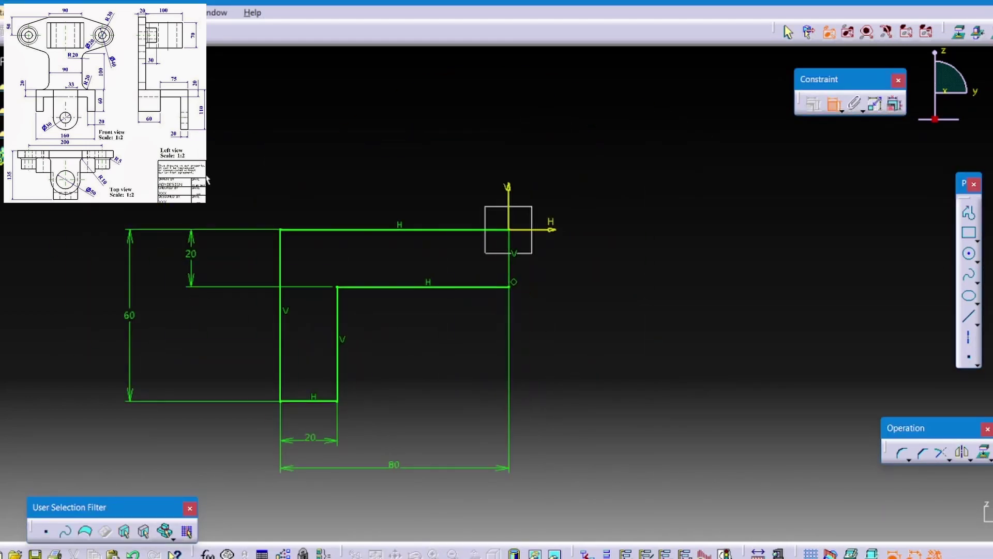
pyautogui.click(434, 228)
pyautogui.click(512, 281)
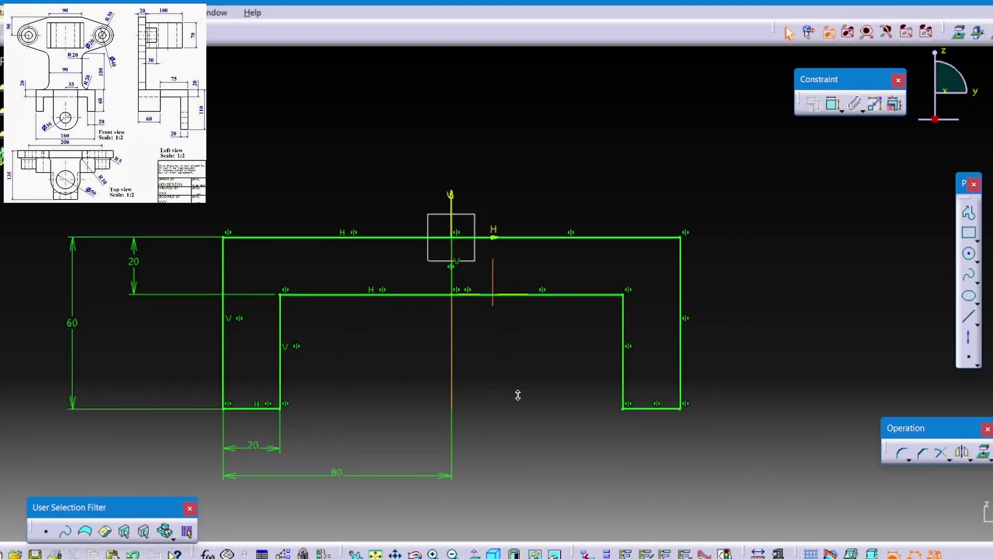
pyautogui.click(969, 317)
pyautogui.click(451, 286)
pyautogui.click(451, 101)
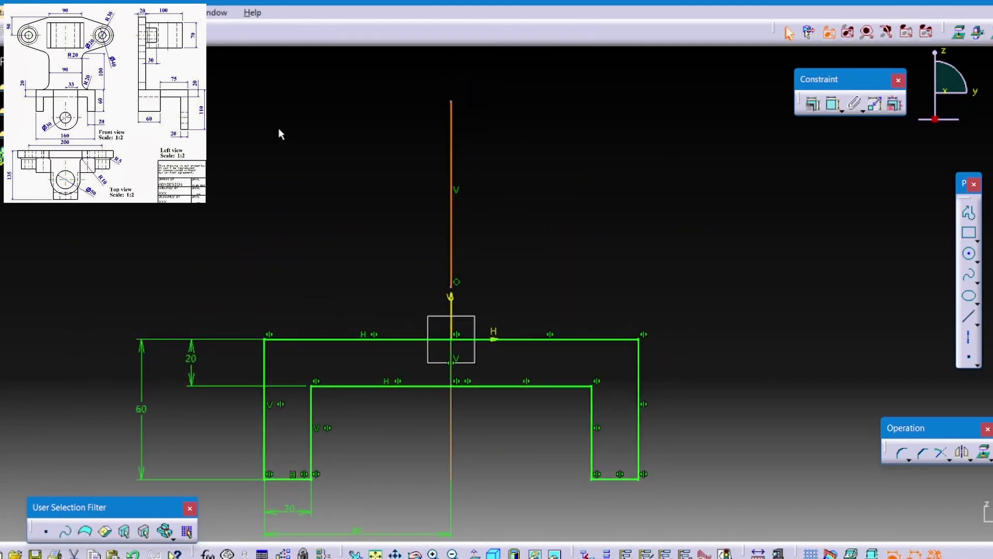
# Draw two concentric circles above the base.
pyautogui.doubleClick(970, 254)
pyautogui.click(551, 135)
pyautogui.click(593, 153)
pyautogui.click(551, 134)
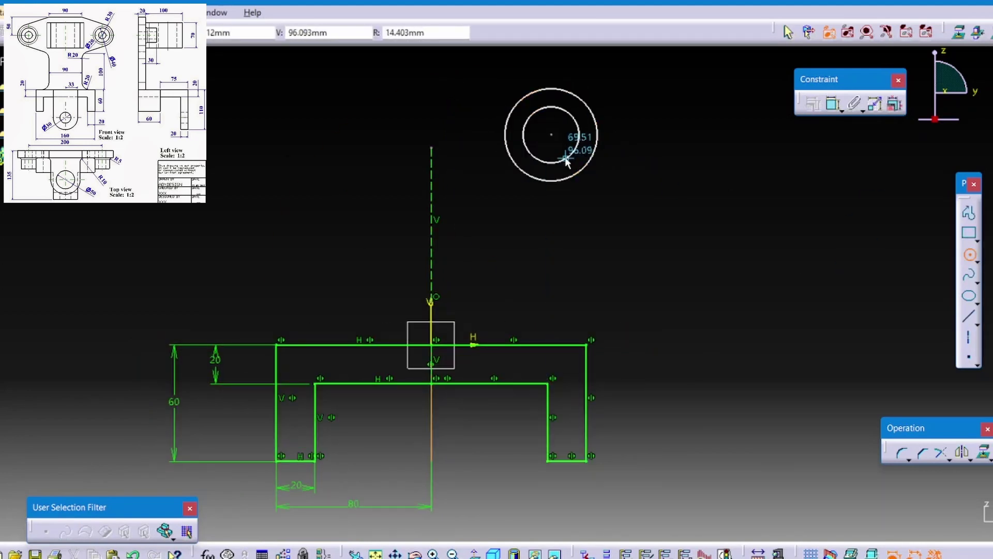
pyautogui.click(566, 161)
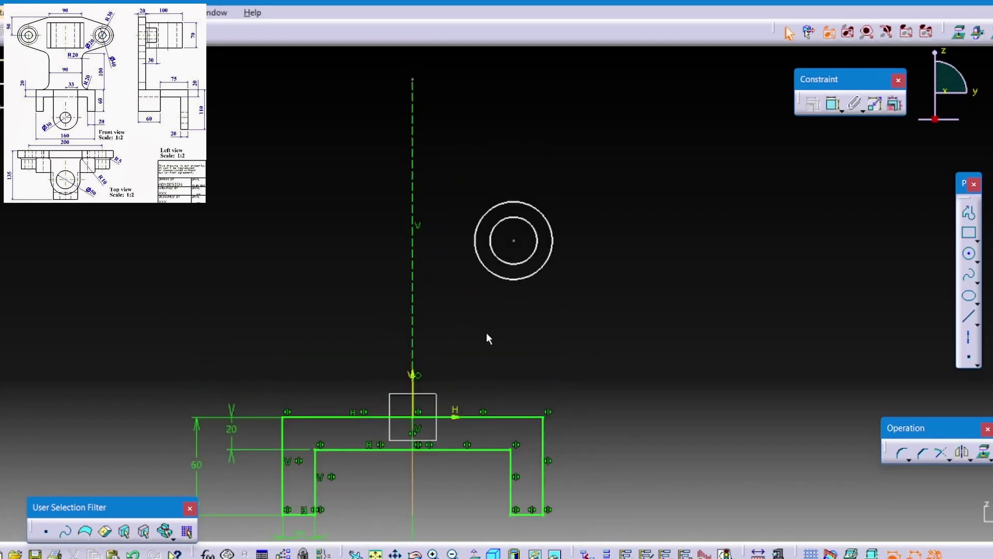
# Constrain the outer circle to diameter 40 and the inner to 30.
pyautogui.click(833, 103)
pyautogui.click(552, 240)
pyautogui.write('40')
pyautogui.press('Return')
pyautogui.click(833, 103)
pyautogui.click(538, 240)
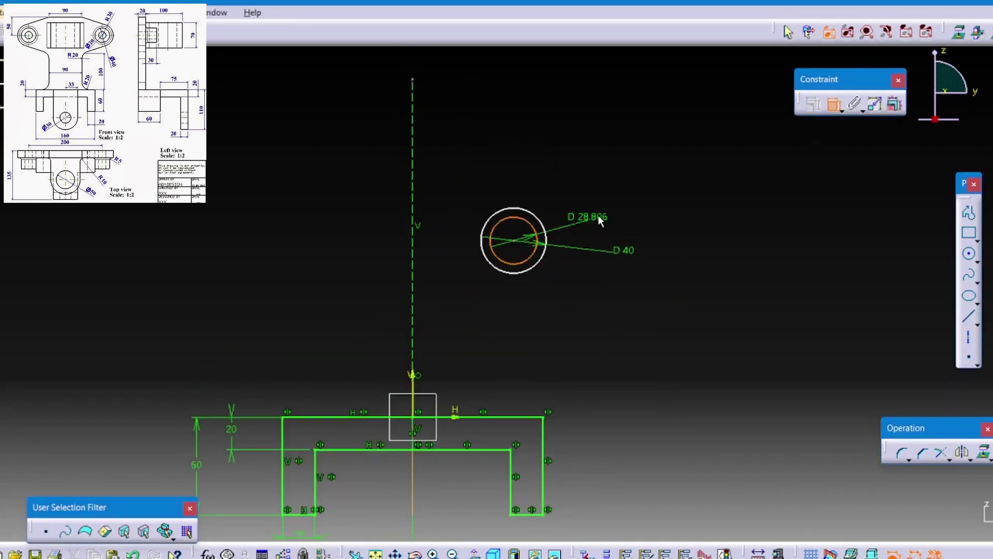
pyautogui.doubleClick(623, 216)
pyautogui.press('Return')
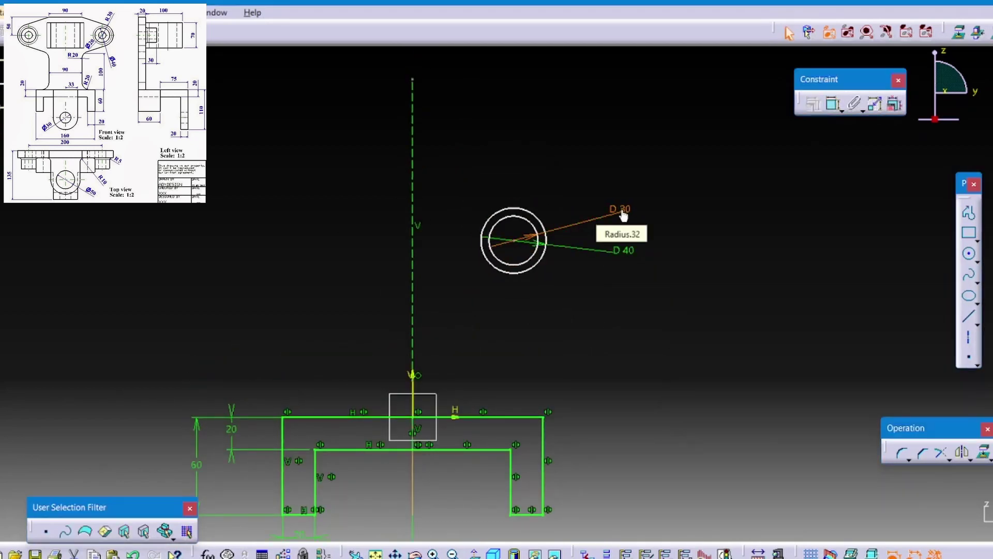
# Draw two vertical lines rising from the base top edge toward the circle.
pyautogui.click(485, 397)
pyautogui.click(488, 222)
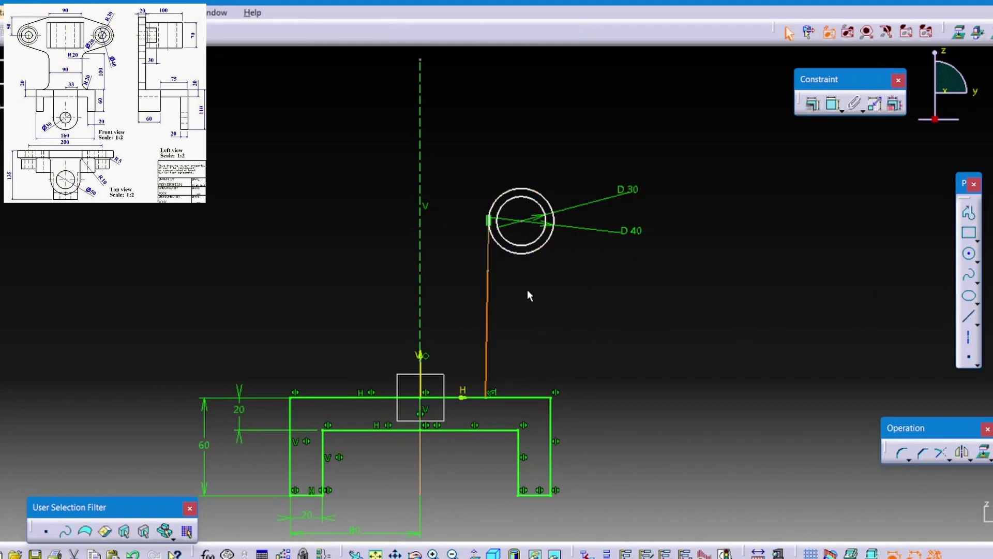
pyautogui.click(969, 316)
pyautogui.click(500, 397)
pyautogui.click(499, 278)
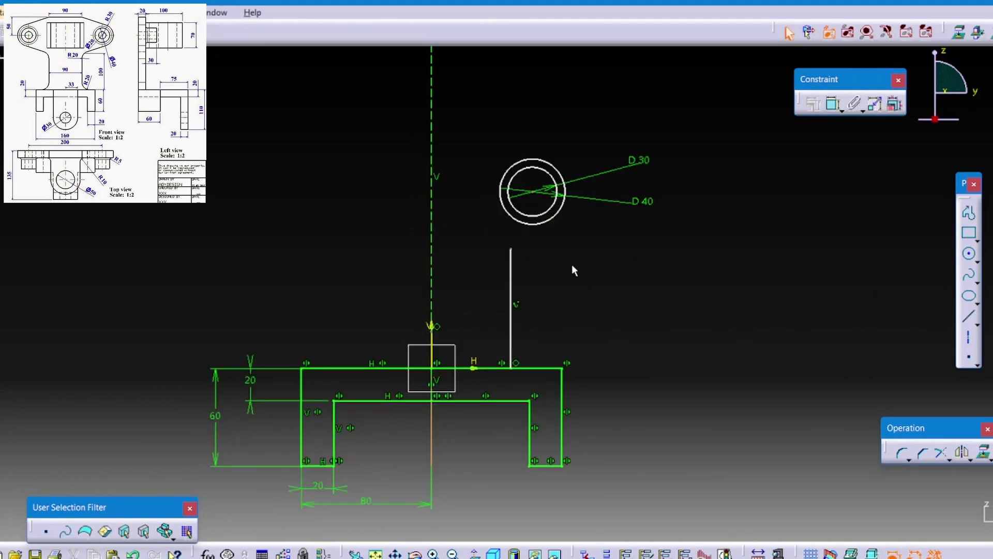
# Constrain the circle 210 above the base bottom edge.
pyautogui.click(833, 104)
pyautogui.click(551, 468)
pyautogui.click(544, 291)
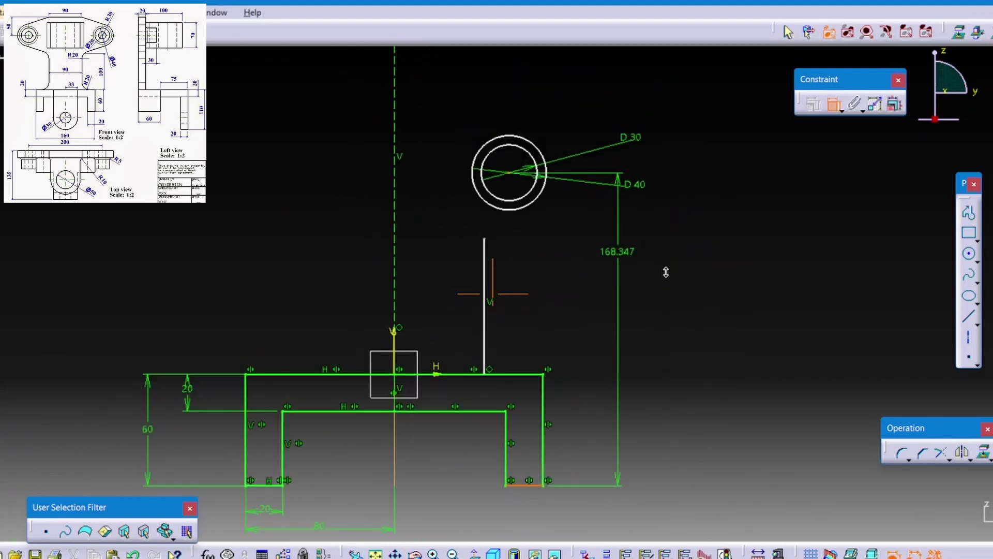
pyautogui.doubleClick(710, 284)
pyautogui.write('210')
pyautogui.press('Return')
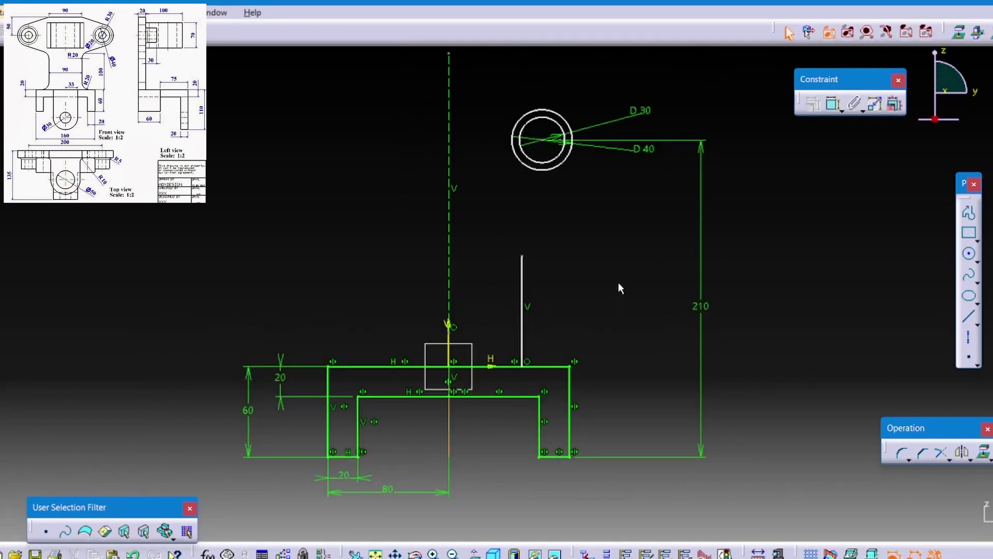
# Constrain the circle centre 100 from the vertical axis.
pyautogui.click(481, 177)
pyautogui.click(566, 160)
pyautogui.doubleClick(541, 111)
pyautogui.write('100')
pyautogui.press('Return')
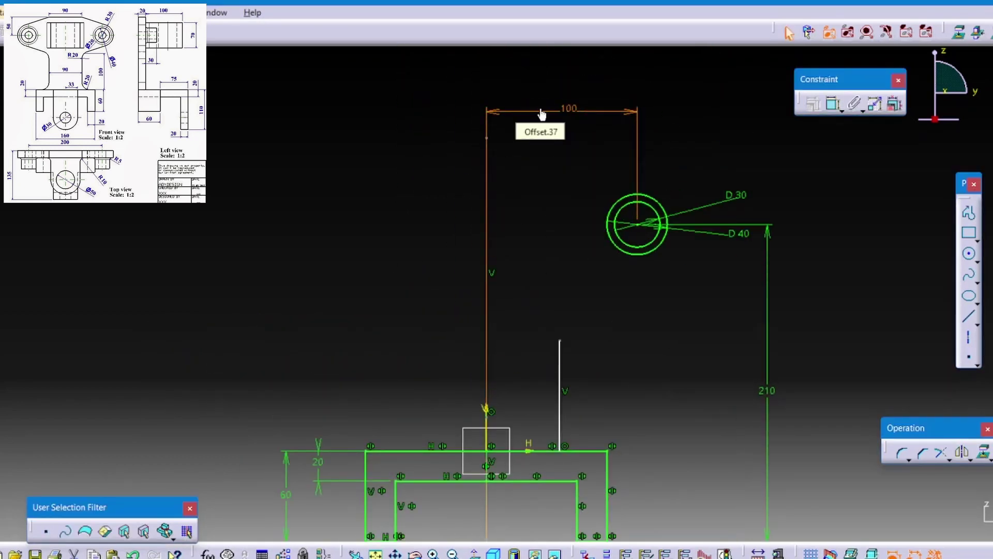
# Place the upright 45 from the axis and make it 100 long.
pyautogui.click(454, 248)
pyautogui.click(528, 290)
pyautogui.click(491, 331)
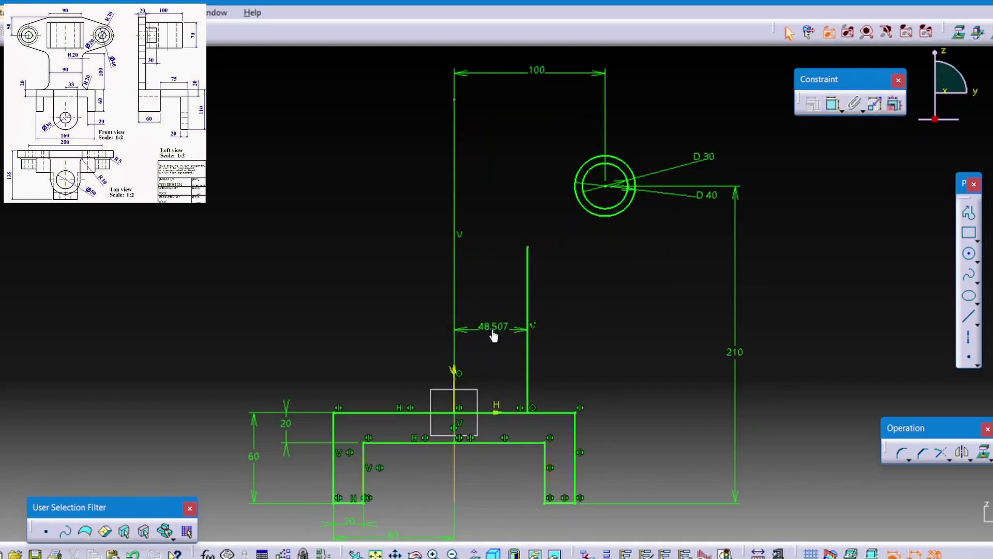
pyautogui.doubleClick(492, 331)
pyautogui.write('45')
pyautogui.press('Return')
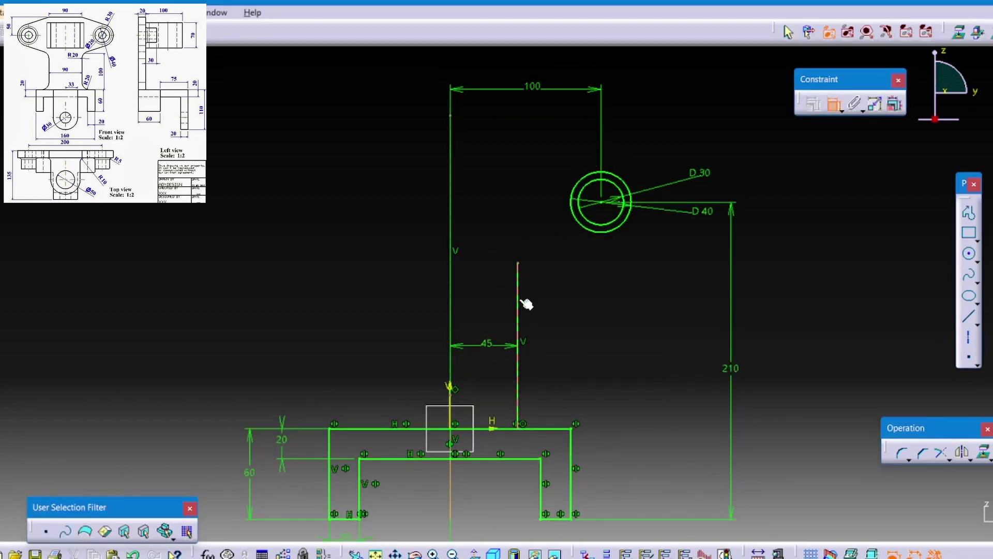
pyautogui.click(526, 304)
pyautogui.doubleClick(630, 329)
pyautogui.write('100')
pyautogui.press('Return')
# Draw a line from the upright's top tangent to the circle.
pyautogui.click(975, 320)
pyautogui.click(519, 277)
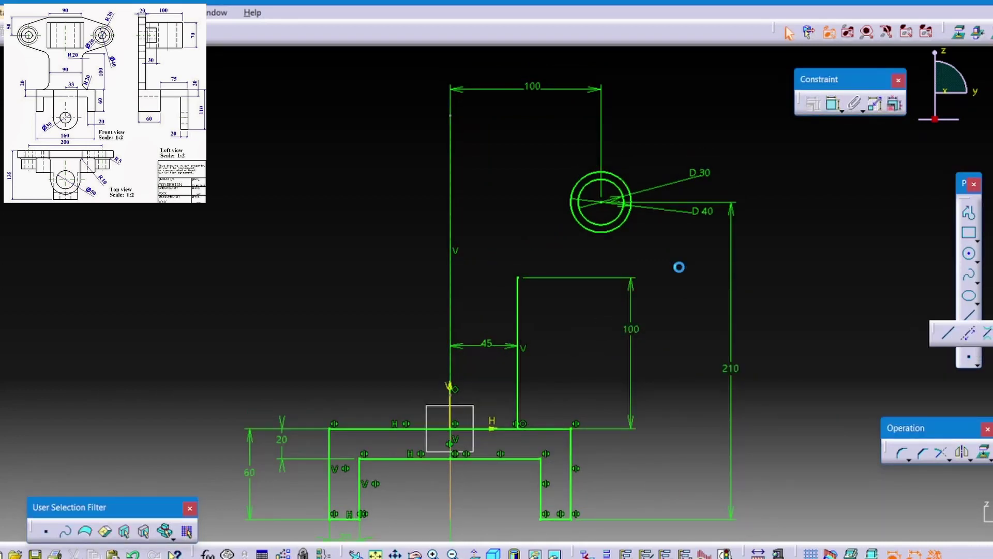
pyautogui.click(614, 228)
pyautogui.click(605, 322)
# Draw a single horizontal top edge starting on the axis line.
pyautogui.click(974, 215)
pyautogui.click(511, 203)
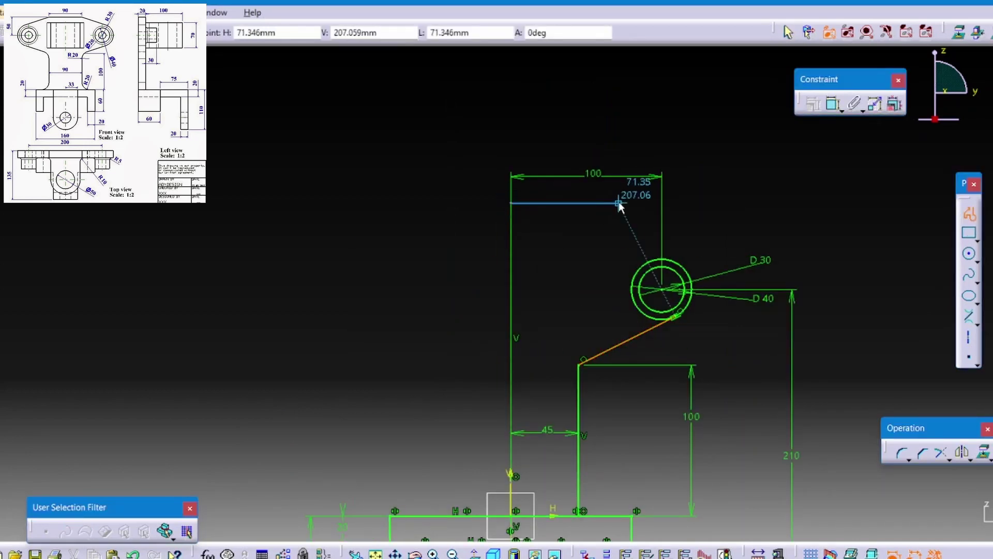
pyautogui.press('Escape')
pyautogui.click(511, 223)
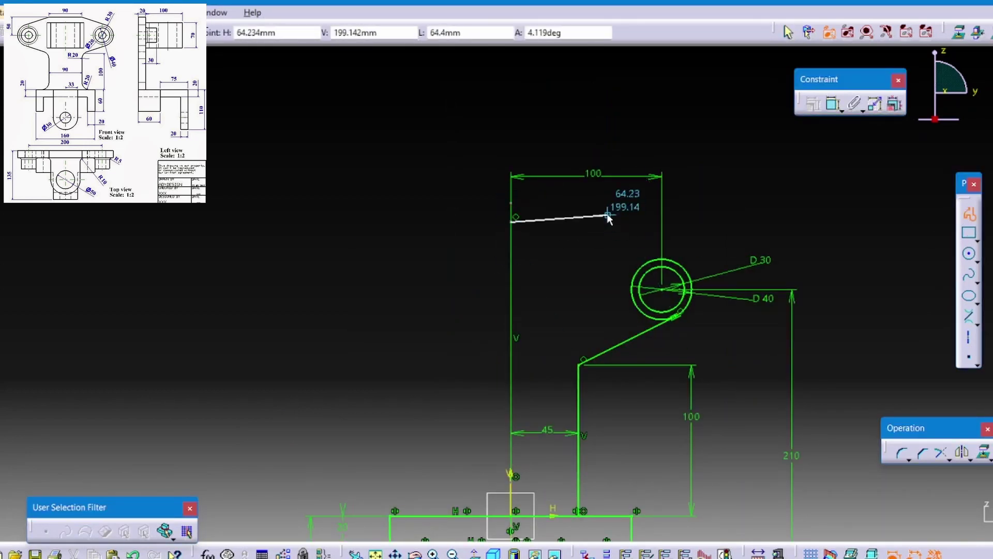
pyautogui.click(616, 222)
pyautogui.press('Escape')
# Constrain the top edge to 45 long and 50 above the circle centre.
pyautogui.click(548, 213)
pyautogui.click(550, 132)
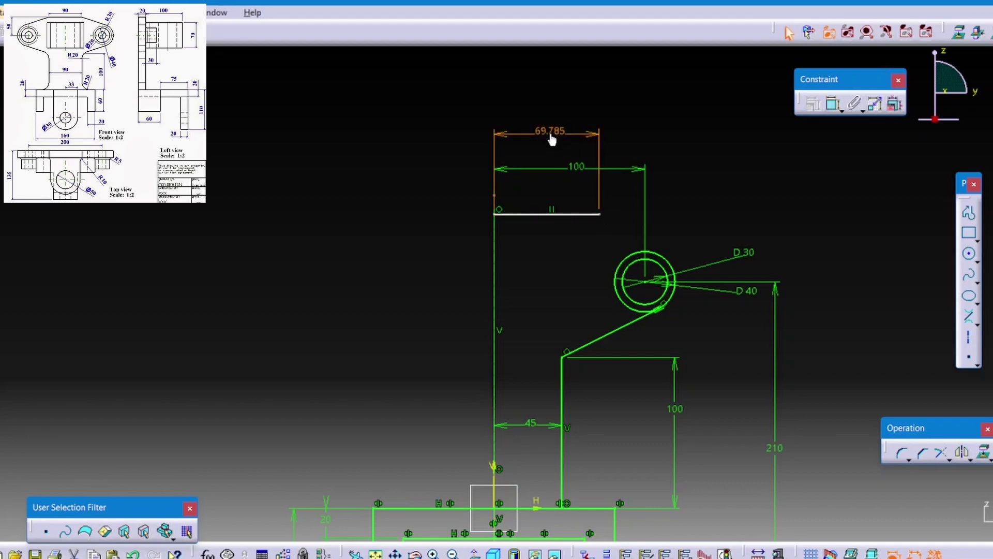
pyautogui.doubleClick(549, 129)
pyautogui.write('45')
pyautogui.press('Return')
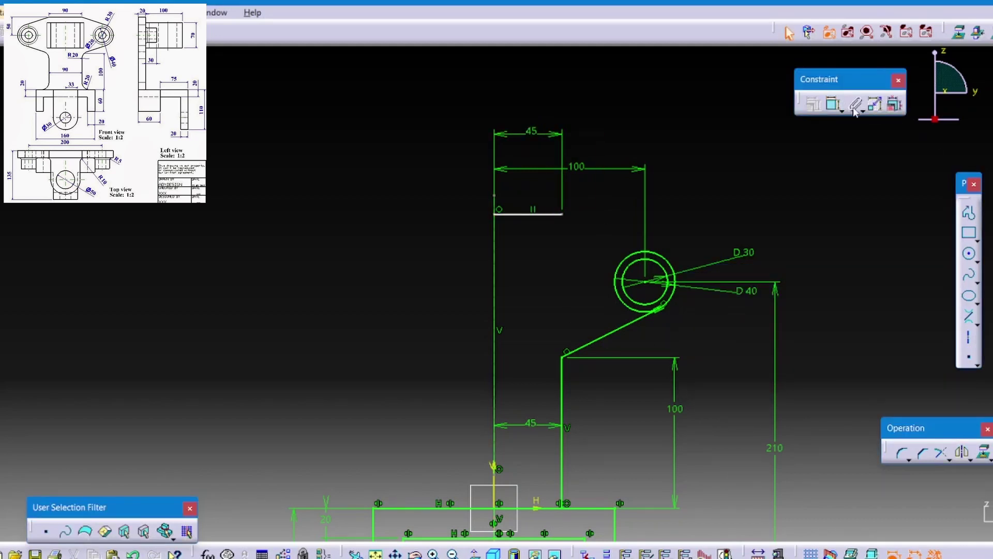
pyautogui.click(651, 285)
pyautogui.click(835, 242)
pyautogui.doubleClick(838, 240)
pyautogui.write('50')
pyautogui.press('Return')
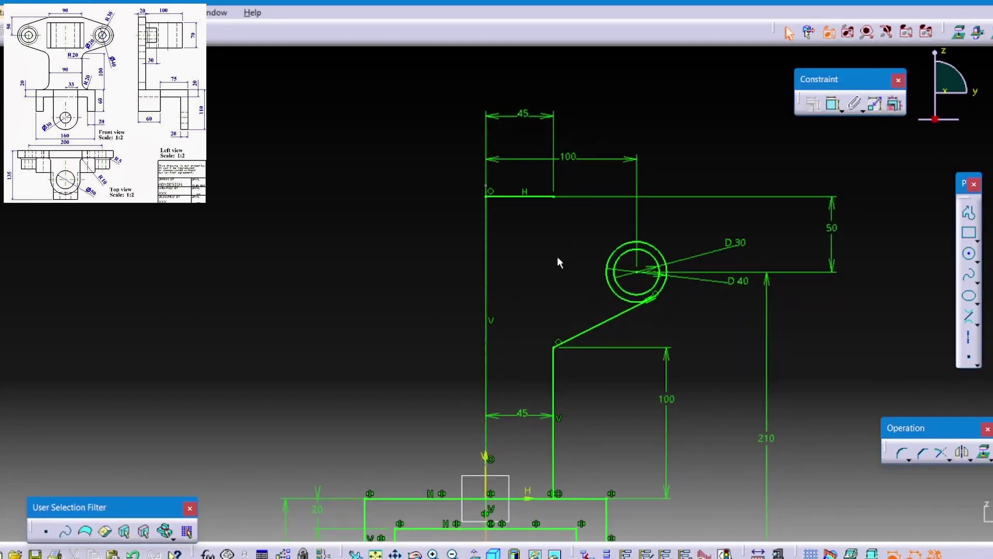
# Join the top edge's end to the circle with a tangent line.
pyautogui.click(637, 248)
pyautogui.click(598, 319)
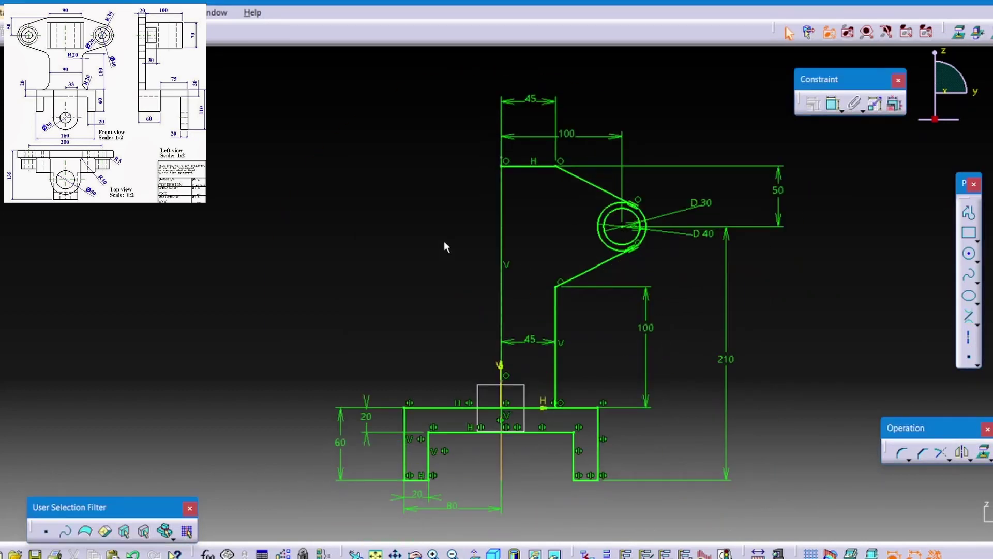
pyautogui.moveTo(444, 240); pyautogui.dragTo(432, 290, button='middle')
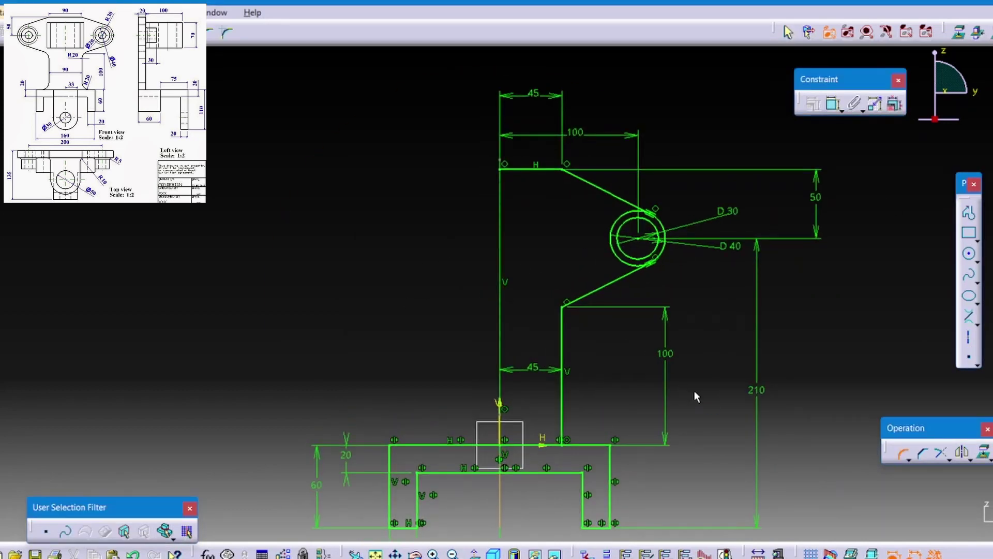
# Round the right arm's lower and upper corners with R20 fillets.
pyautogui.click(572, 446)
pyautogui.write('20')
pyautogui.press('Return')
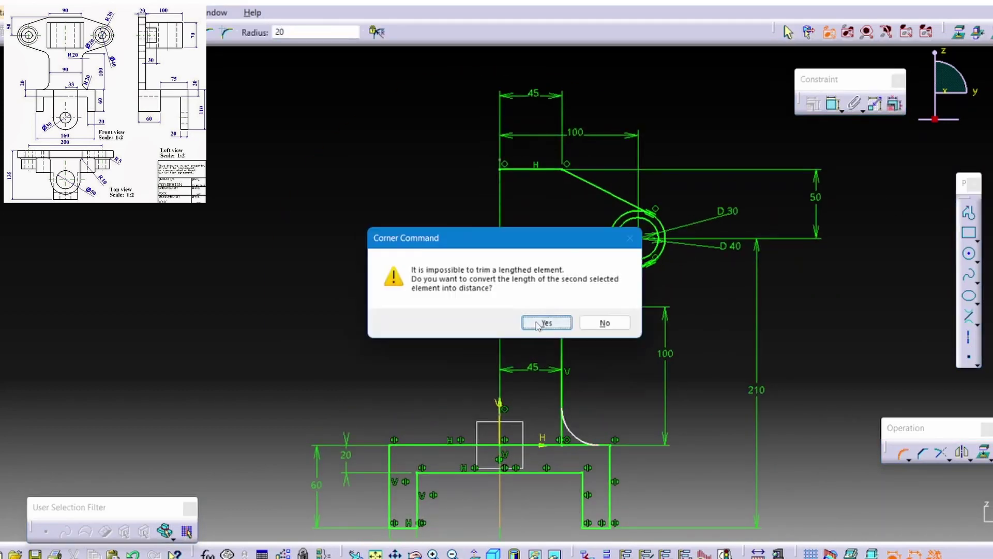
pyautogui.press('Return')
pyautogui.moveTo(590, 450); pyautogui.dragTo(506, 335, button='middle')
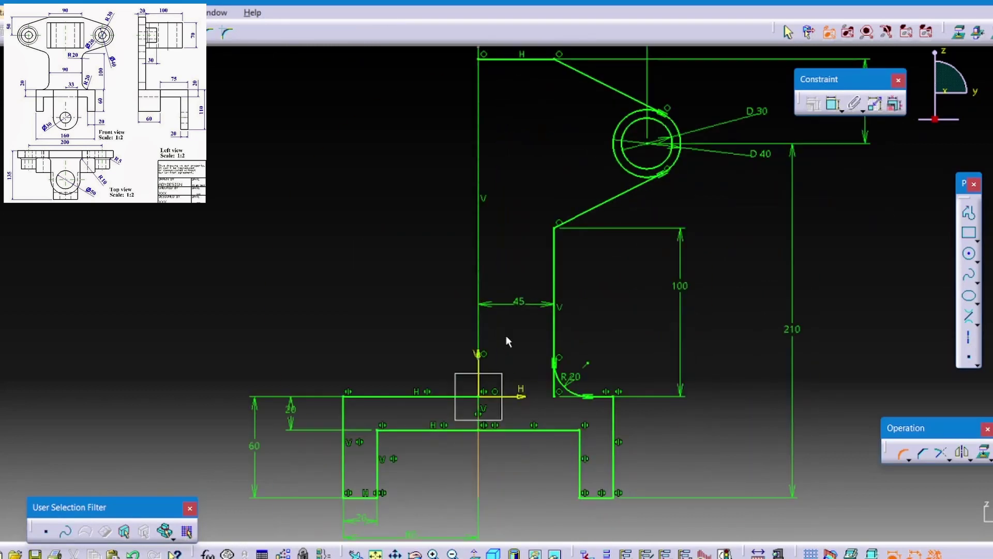
pyautogui.click(562, 372)
pyautogui.click(574, 387)
pyautogui.click(555, 246)
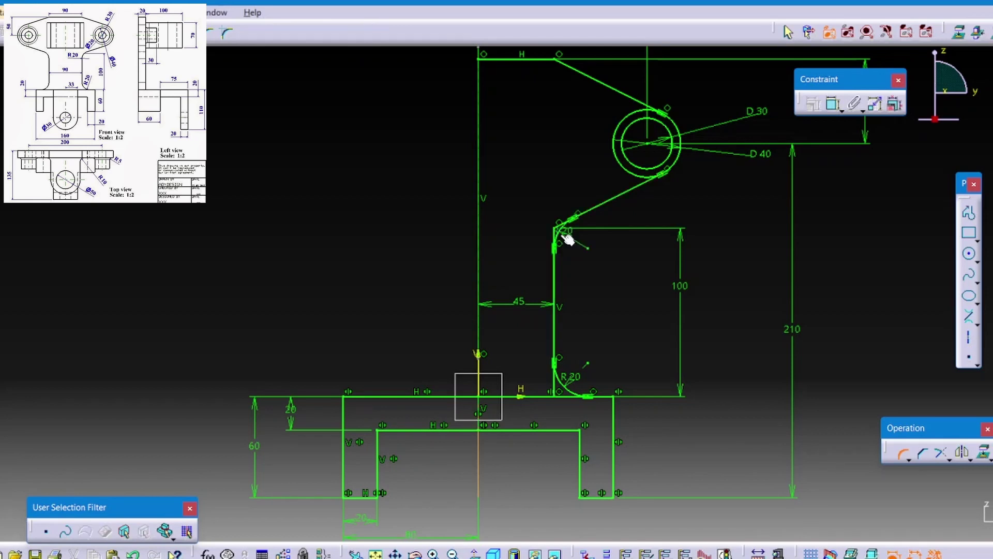
pyautogui.moveTo(566, 230); pyautogui.dragTo(545, 242, button='middle')
pyautogui.moveTo(587, 310); pyautogui.dragTo(579, 331, button='middle')
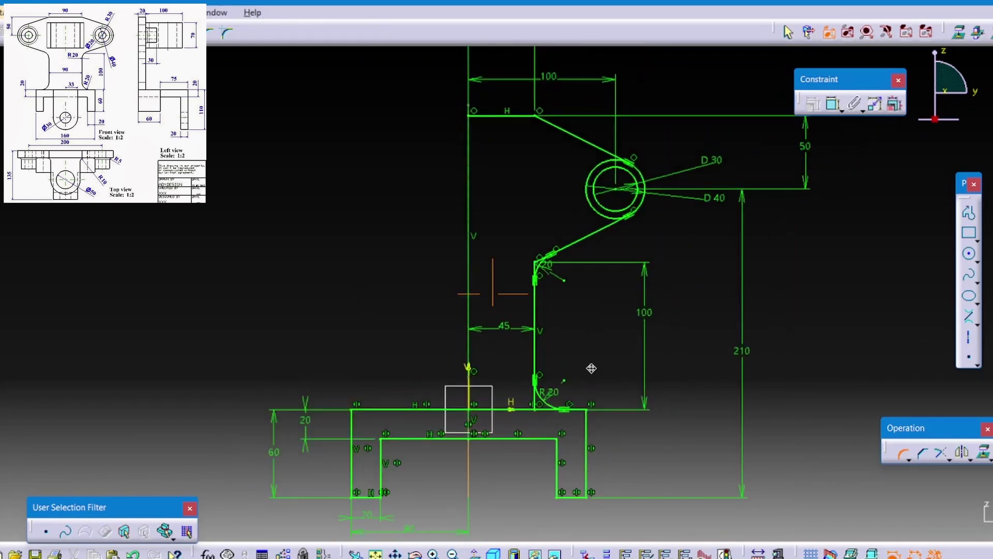
# Quick Trim the leftover piece of the vertical line, accepting the length-to-distance conversion.
pyautogui.click(950, 459)
pyautogui.click(943, 472)
pyautogui.moveTo(526, 362); pyautogui.dragTo(526, 341, button='middle')
pyautogui.click(553, 385)
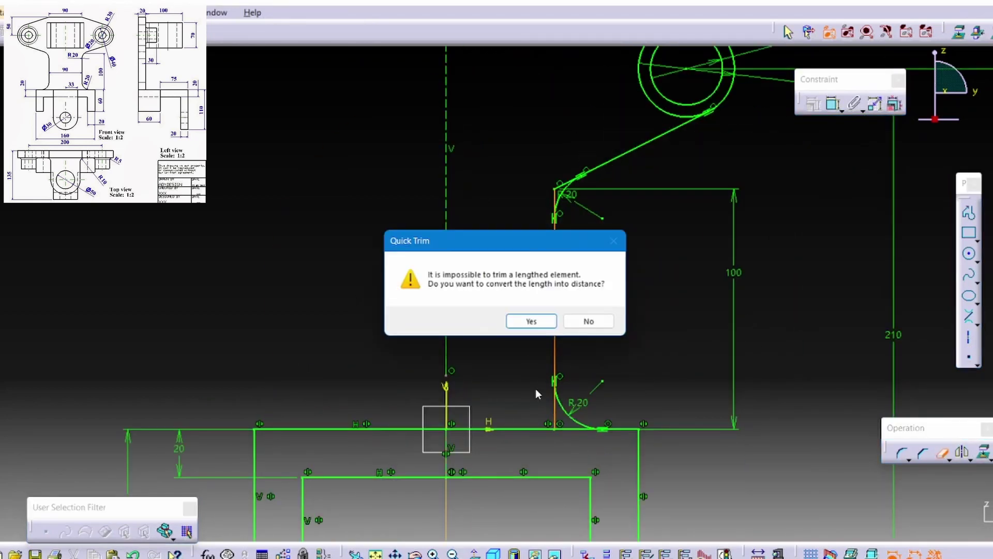
pyautogui.click(523, 321)
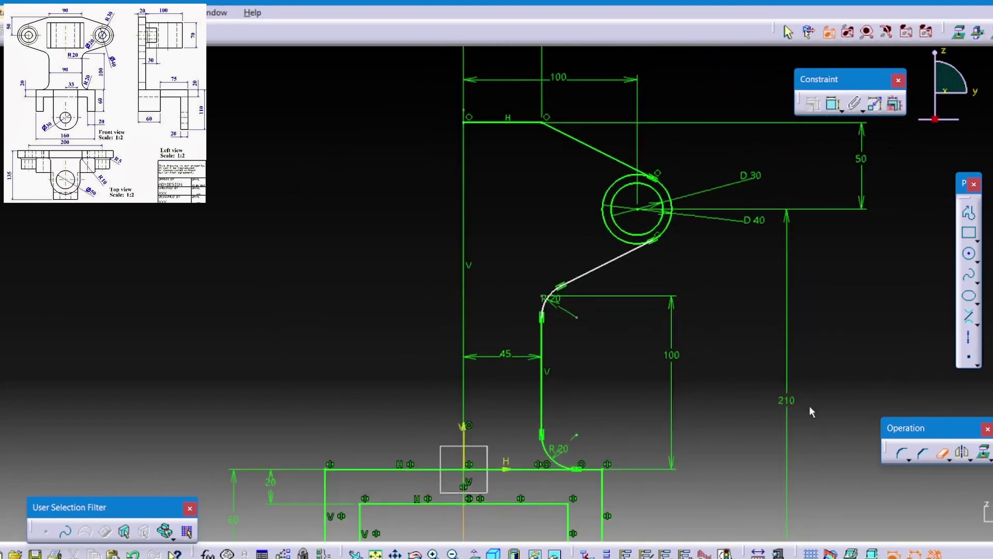
pyautogui.moveTo(609, 261); pyautogui.dragTo(434, 246, button='middle')
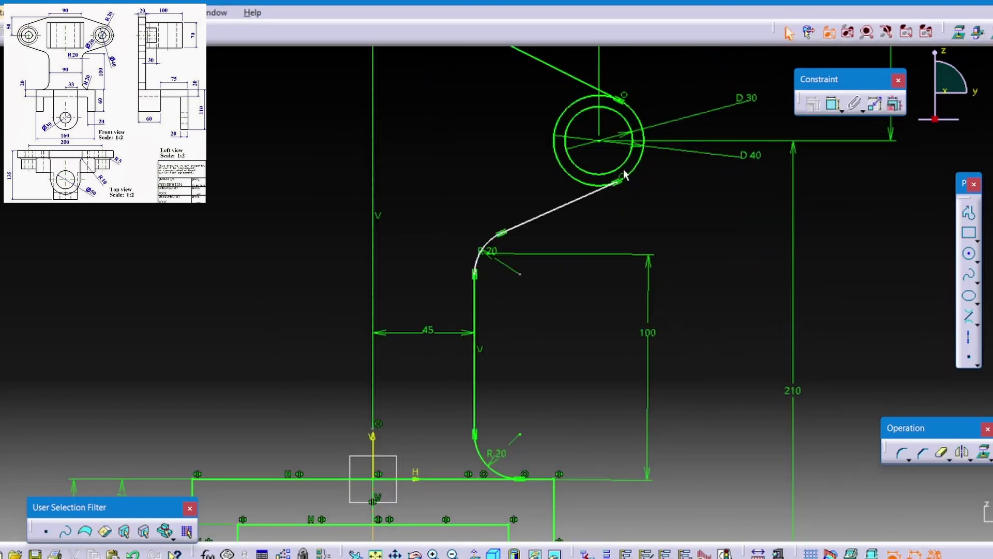
pyautogui.moveTo(624, 175); pyautogui.dragTo(444, 250, button='middle')
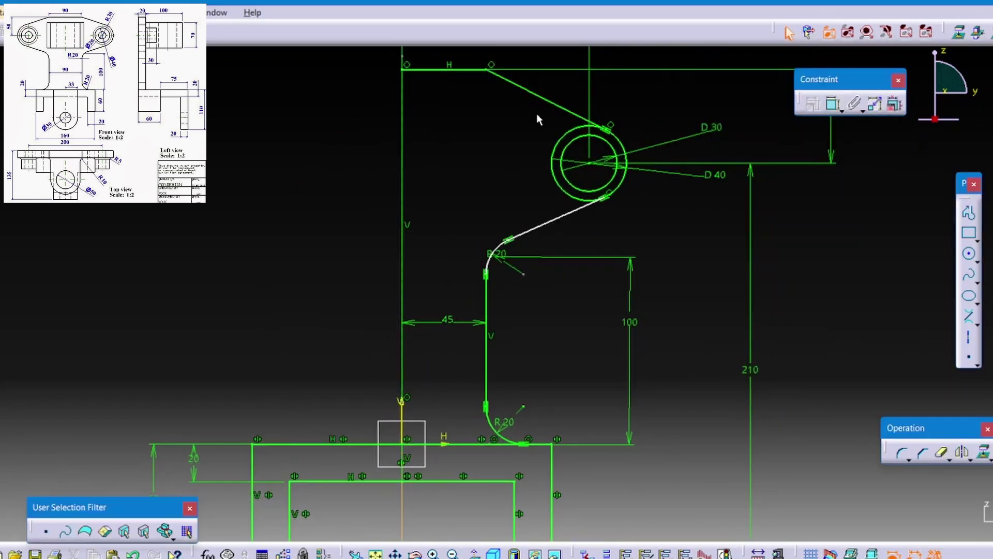
# Check the top line's options and its definition.
pyautogui.rightClick(788, 119)
pyautogui.click(714, 93)
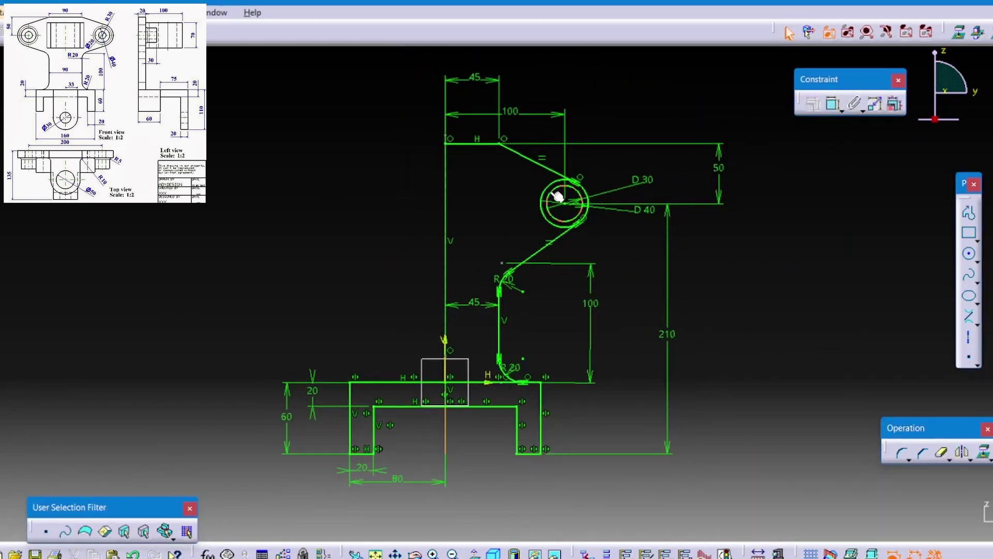
pyautogui.doubleClick(471, 140)
pyautogui.press('Return')
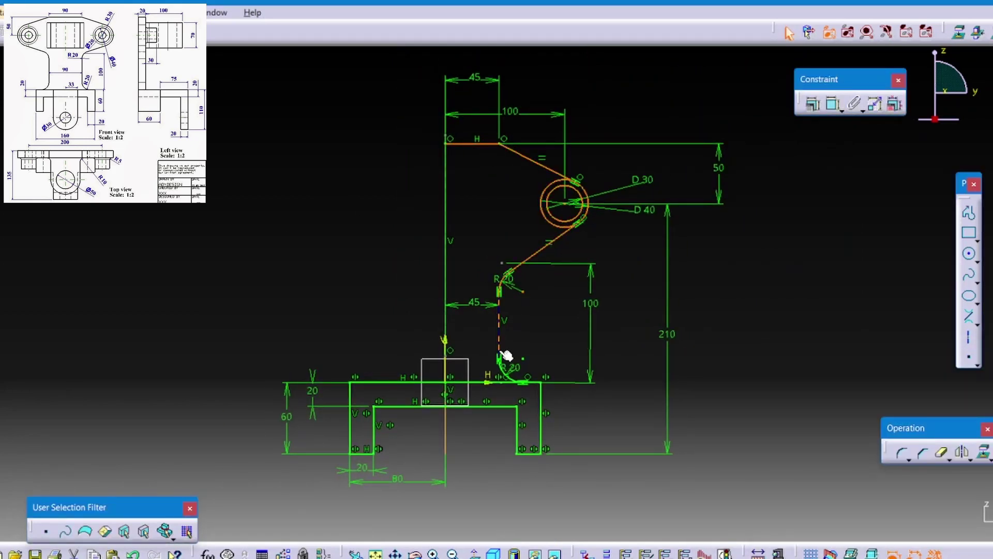
# Mirror the right-side geometry across the vertical axis.
pyautogui.click(444, 243)
pyautogui.scroll(3, 592, 257)
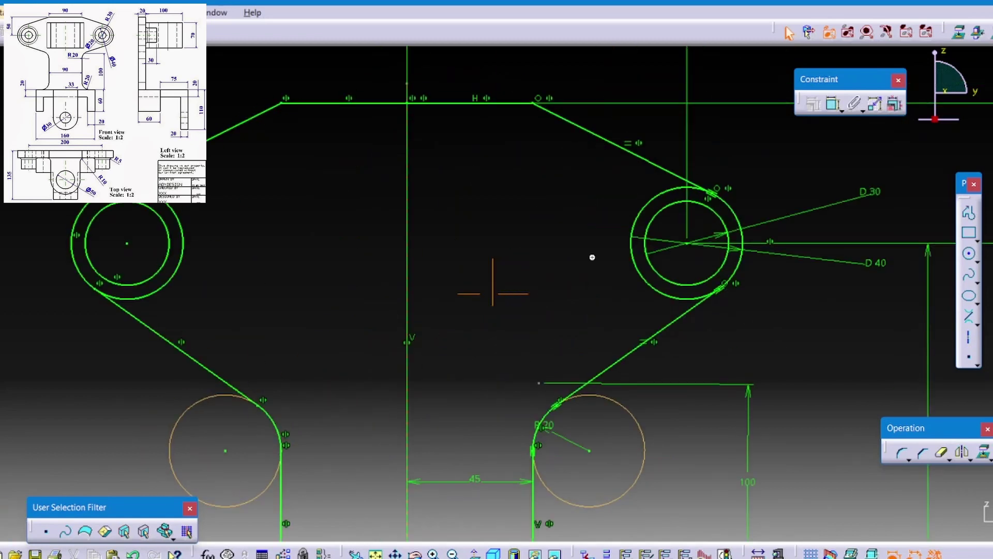
pyautogui.scroll(2, 682, 286)
pyautogui.scroll(-3, 454, 250)
pyautogui.scroll(-1, 228, 243)
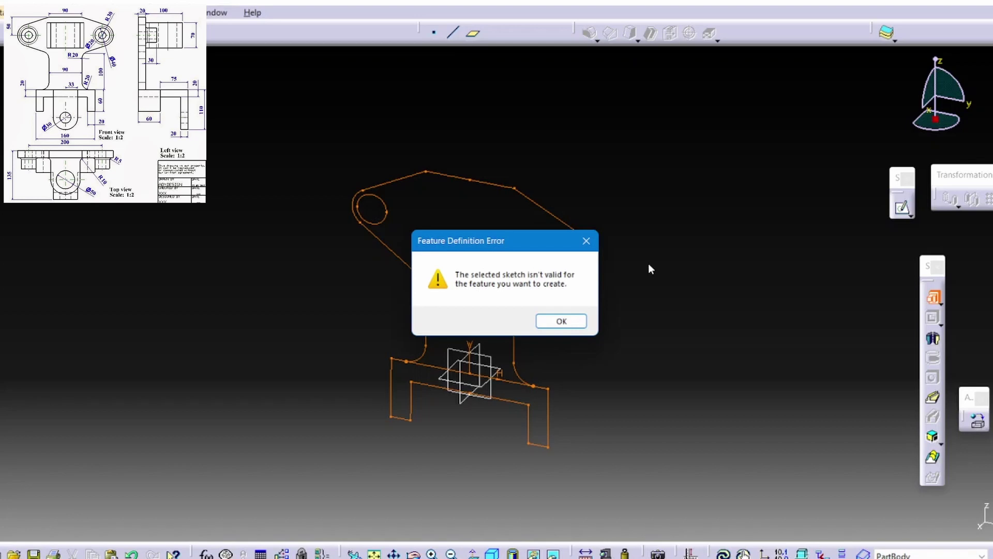
# Dismiss the invalid-sketch error, reopen the sketch and delete the lower horizontal base line.
pyautogui.click(562, 320)
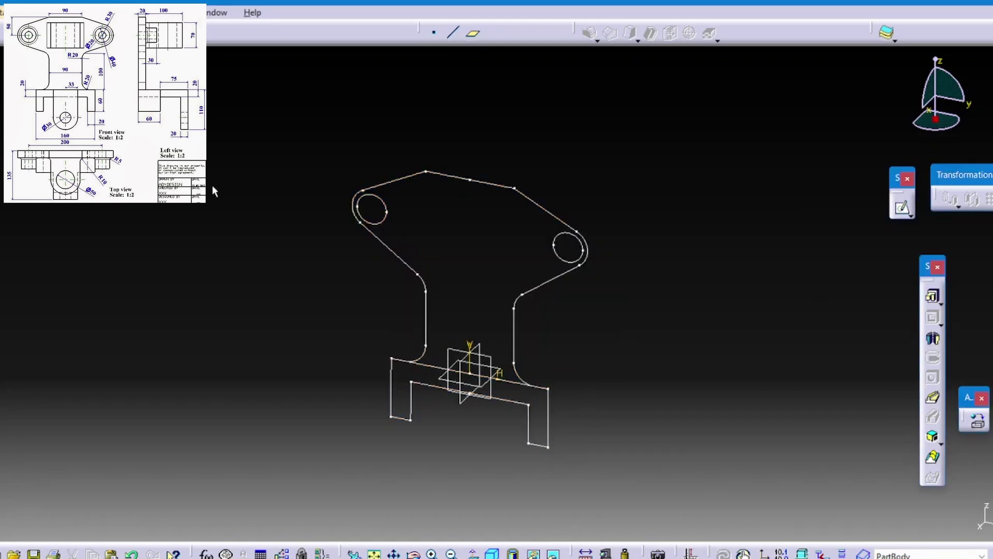
pyautogui.doubleClick(63, 170)
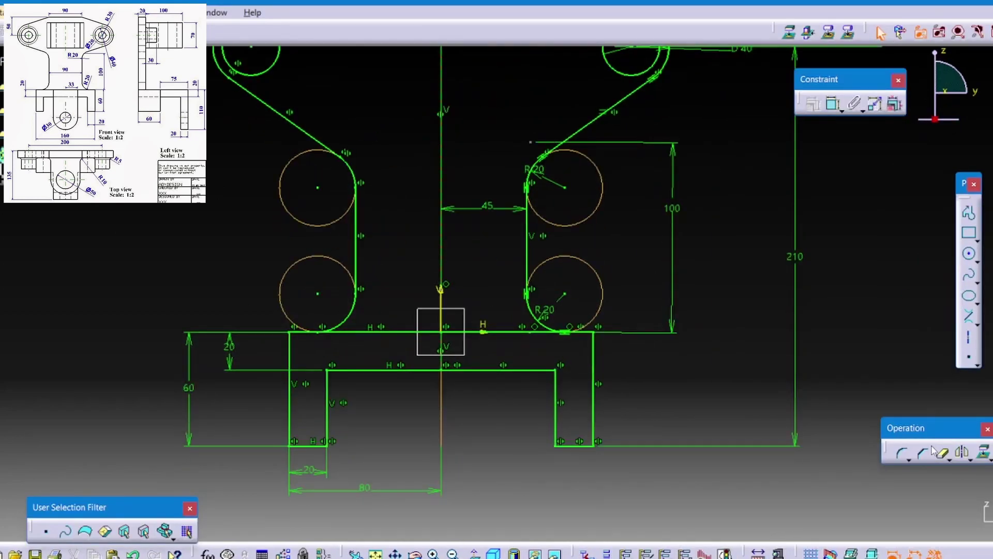
pyautogui.click(388, 334)
pyautogui.press('Delete')
# Remove the remaining stepped base lines with their 210 and 60 dimensions, then return to 3D.
pyautogui.moveTo(621, 370); pyautogui.dragTo(512, 400, button='middle')
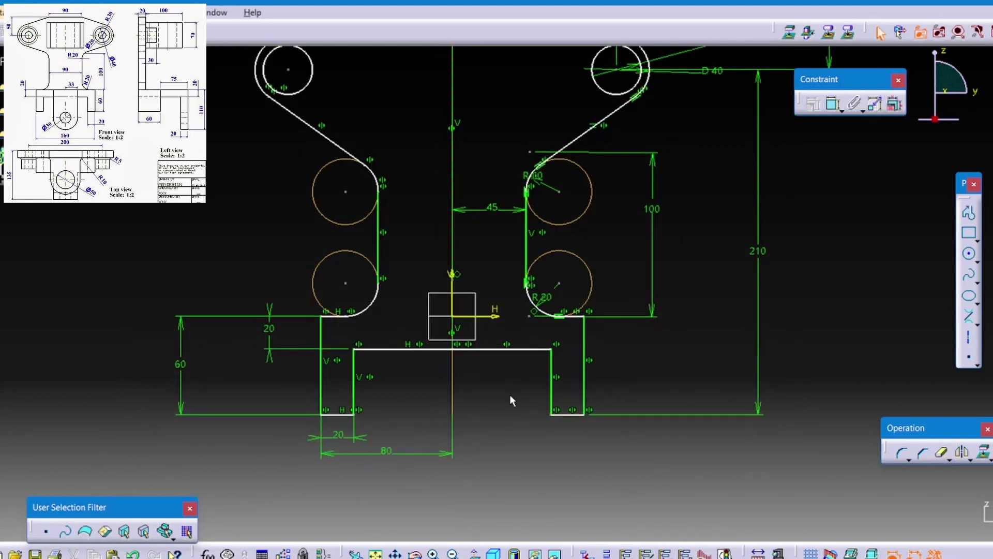
pyautogui.moveTo(680, 381)
pyautogui.mouseDown(button='middle')
pyautogui.moveTo(486, 442)
pyautogui.moveTo(486, 433)
pyautogui.mouseUp(button='middle')
pyautogui.moveTo(505, 397); pyautogui.dragTo(503, 380, button='middle')
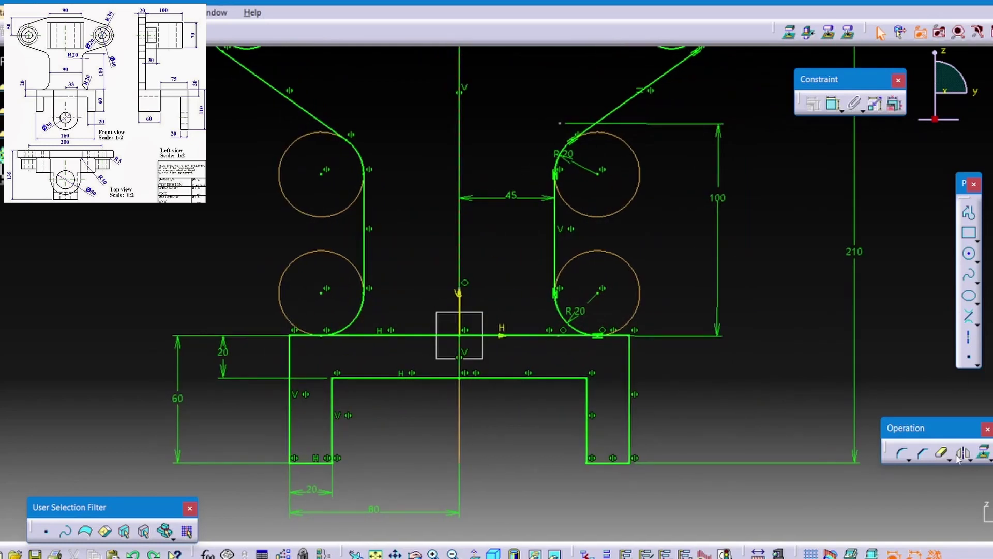
pyautogui.hotkey('ctrl', 'z')
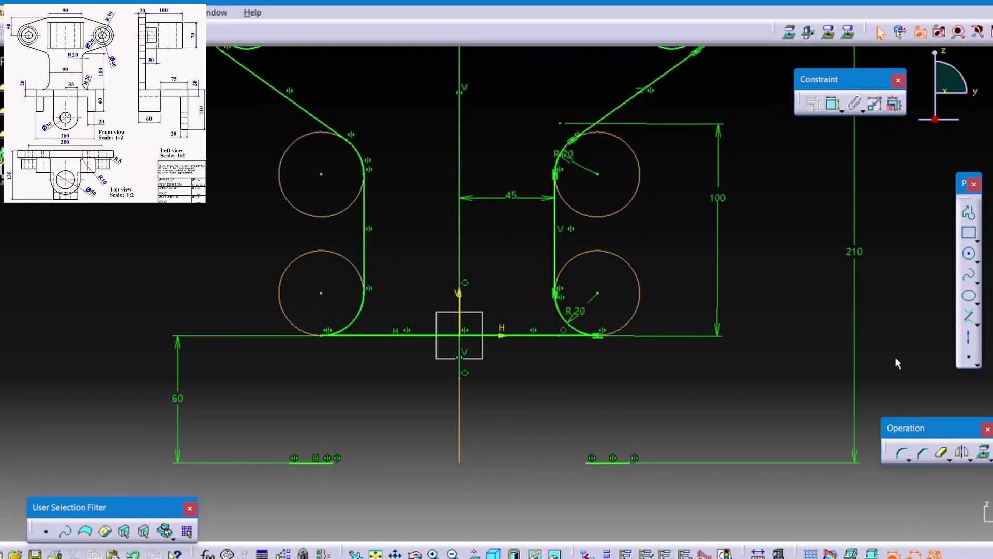
pyautogui.hotkey('ctrl', 'z')
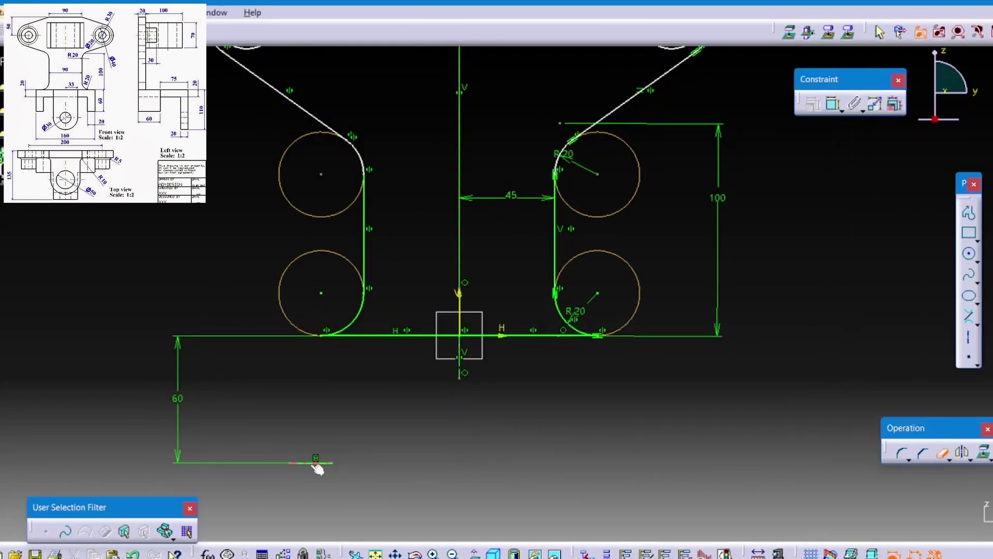
pyautogui.hotkey('ctrl', 'z')
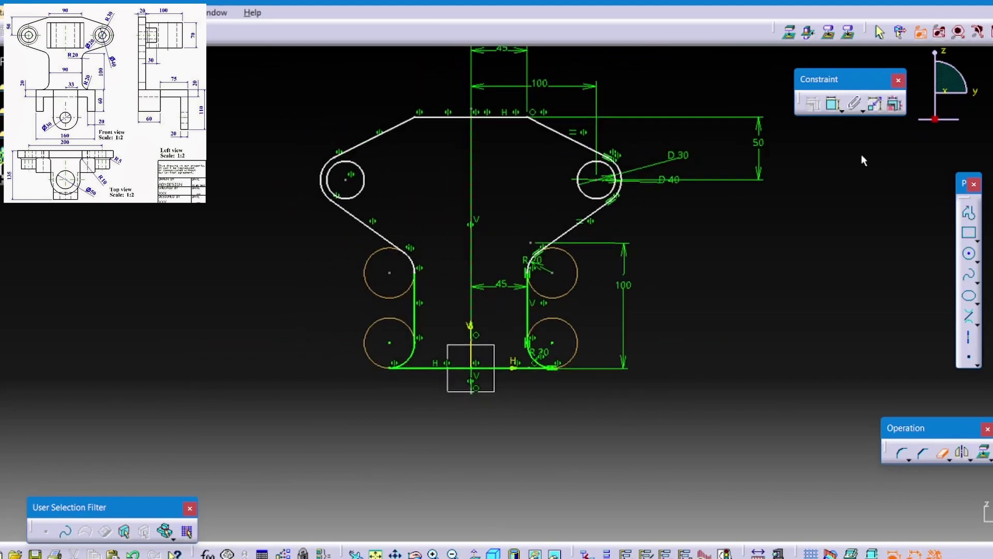
pyautogui.hotkey('ctrl', 'z')
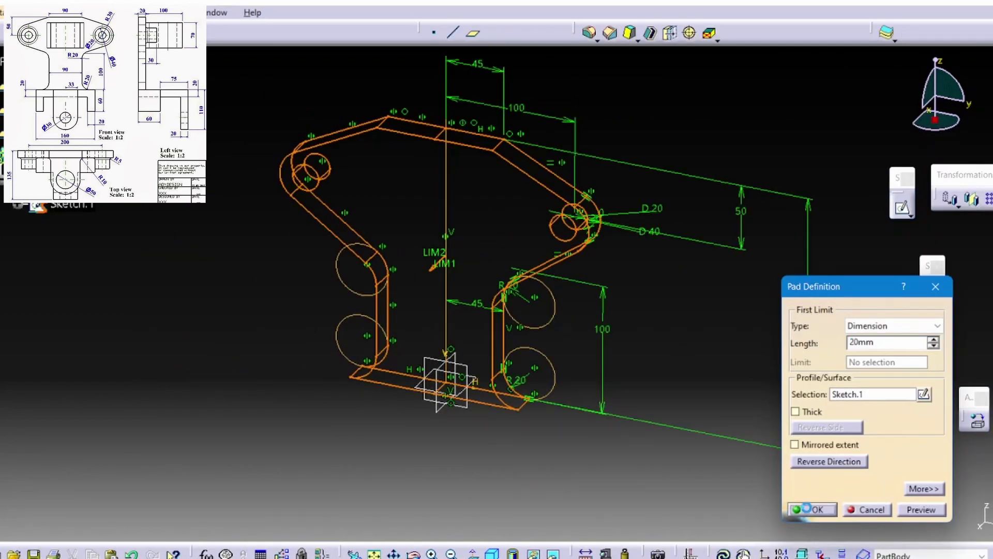
# Pad Sketch.1 20 mm into a lugged plate and start Sketch.2 on its face.
pyautogui.click(807, 509)
pyautogui.moveTo(328, 354)
pyautogui.mouseDown(button='middle')
pyautogui.moveTo(628, 333)
pyautogui.moveTo(393, 420)
pyautogui.mouseUp(button='middle')
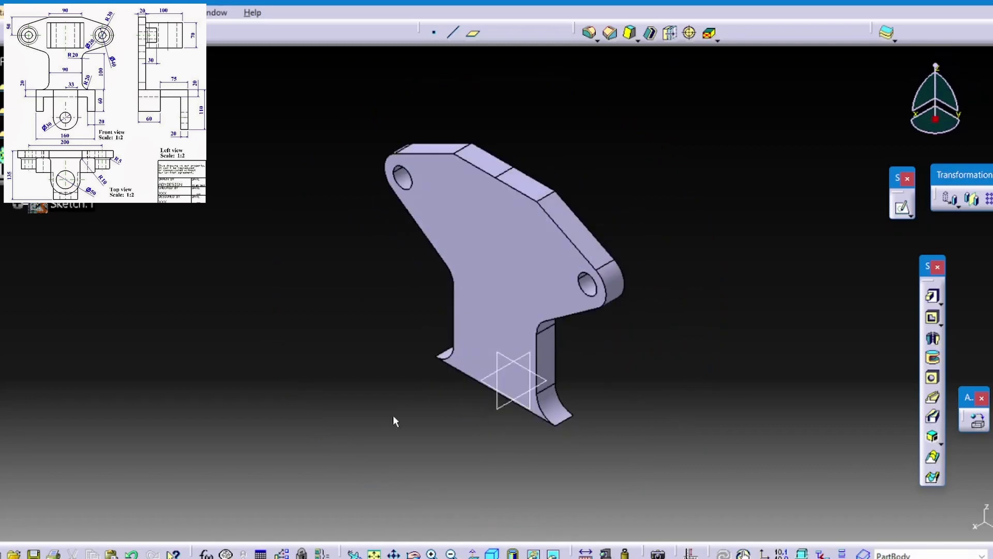
pyautogui.click(525, 377)
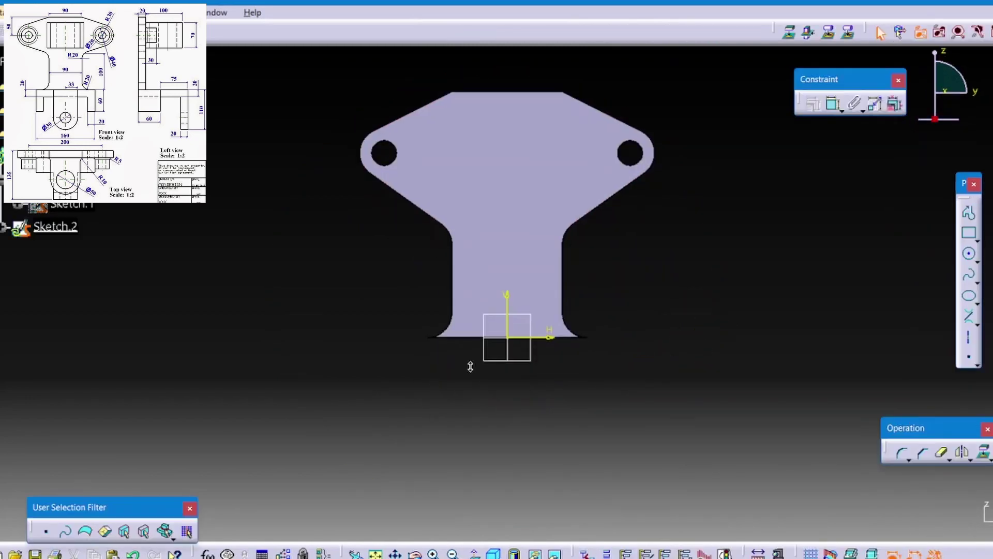
# Draw a closed U-shaped leg outline along the plate's bottom edge.
pyautogui.moveTo(470, 367); pyautogui.dragTo(455, 341, button='middle')
pyautogui.click(969, 212)
pyautogui.click(524, 282)
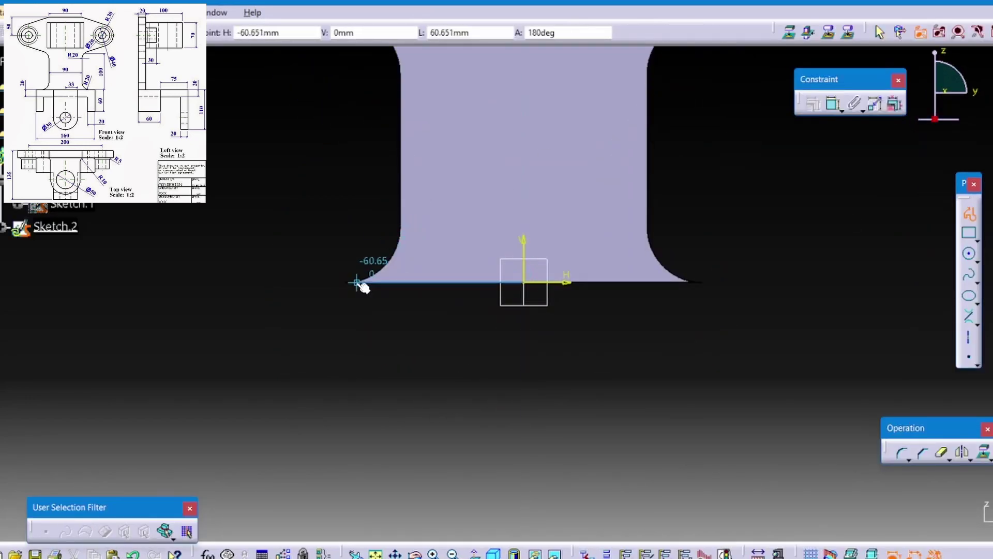
pyautogui.click(285, 282)
pyautogui.click(285, 452)
pyautogui.click(332, 451)
pyautogui.click(332, 321)
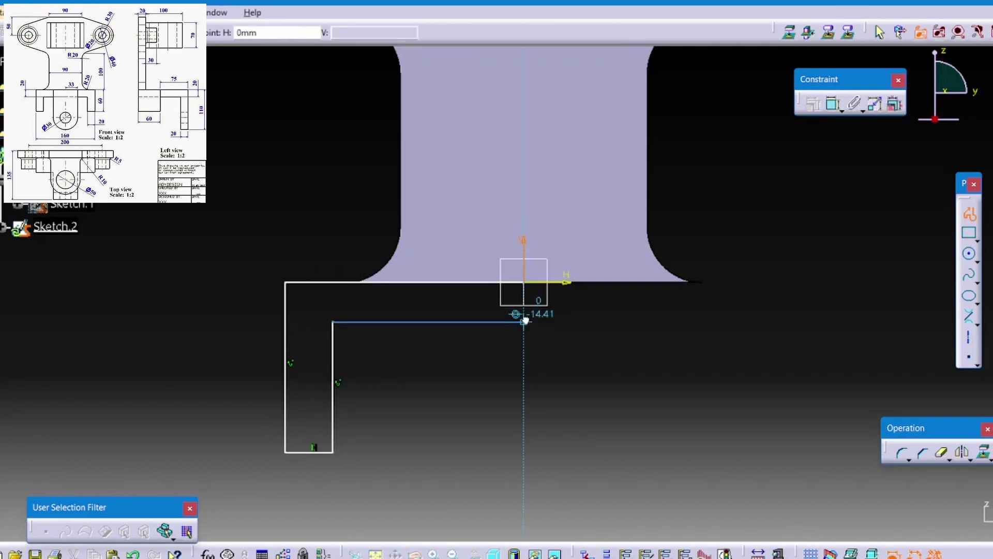
pyautogui.click(523, 321)
pyautogui.click(523, 282)
# Dimension the outline with a 20 mm offset and 20 mm leg width.
pyautogui.click(833, 104)
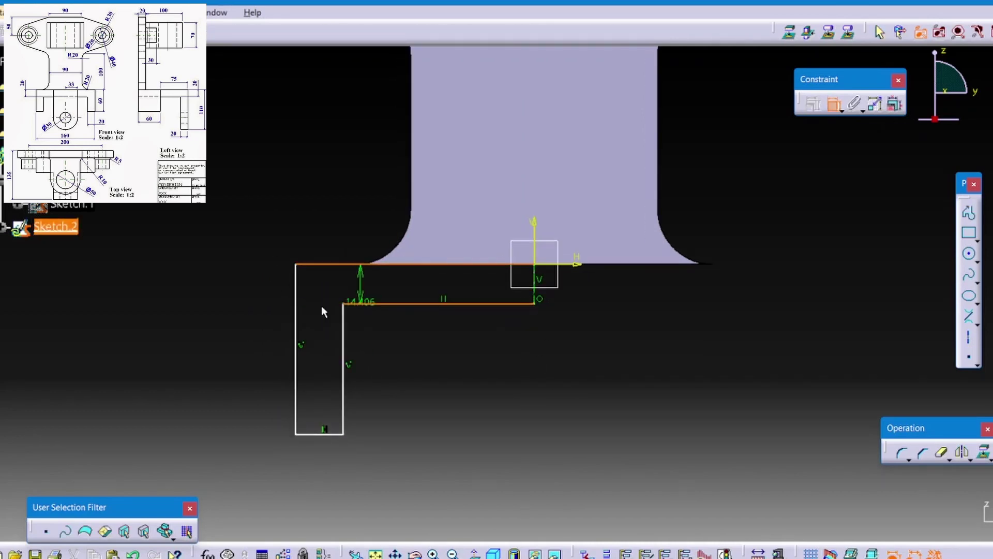
pyautogui.click(368, 264)
pyautogui.click(413, 305)
pyautogui.doubleClick(168, 292)
pyautogui.write('20')
pyautogui.press('Return')
pyautogui.click(343, 372)
pyautogui.doubleClick(326, 481)
pyautogui.write('20')
pyautogui.press('Return')
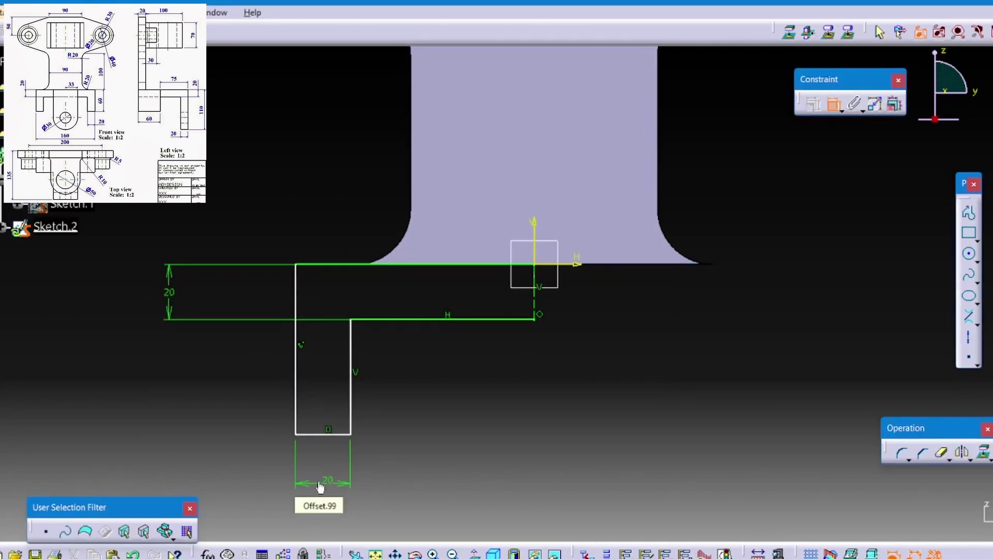
# Add the 60 mm overall height and the 80 mm horizontal dimension.
pyautogui.click(362, 264)
pyautogui.doubleClick(134, 341)
pyautogui.write('60')
pyautogui.press('Return')
pyautogui.click(336, 387)
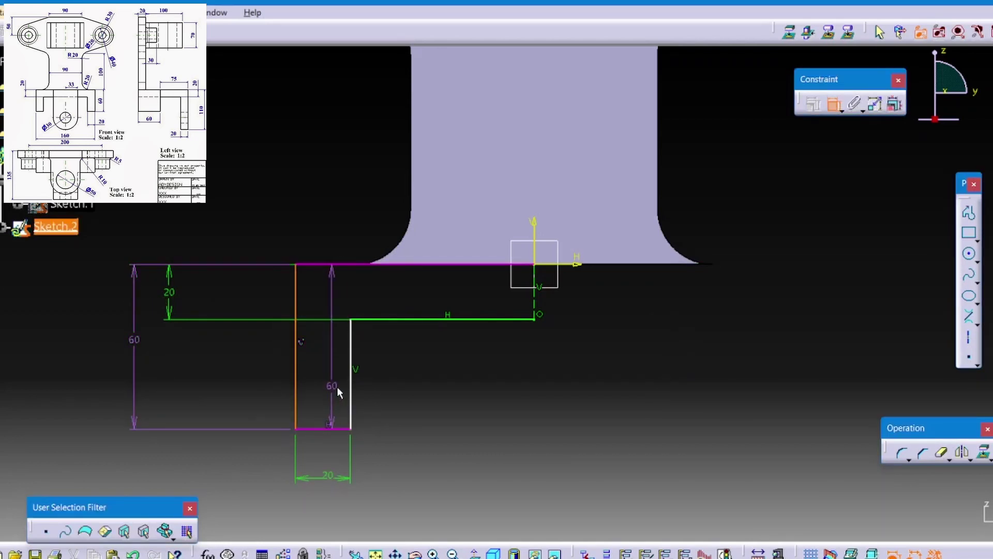
pyautogui.click(313, 357)
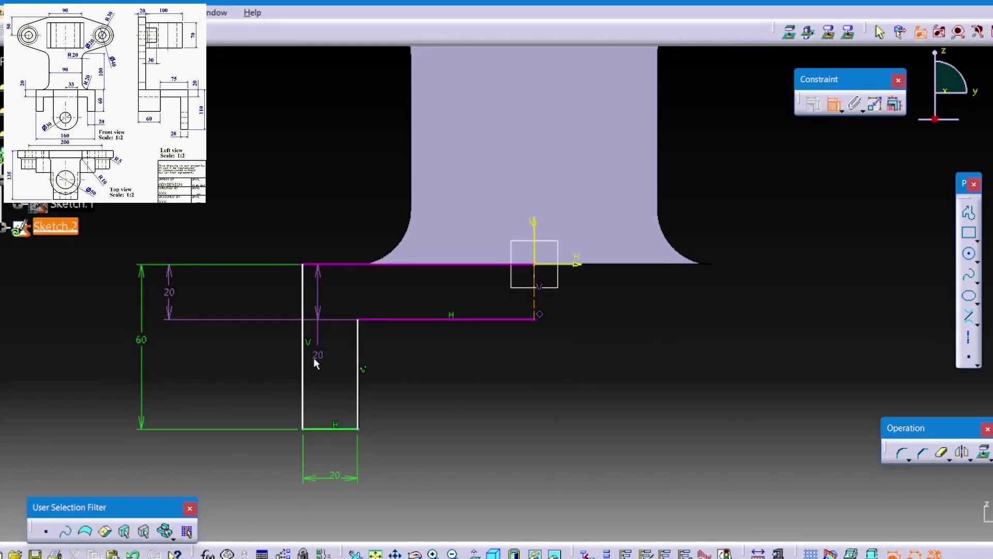
pyautogui.click(421, 507)
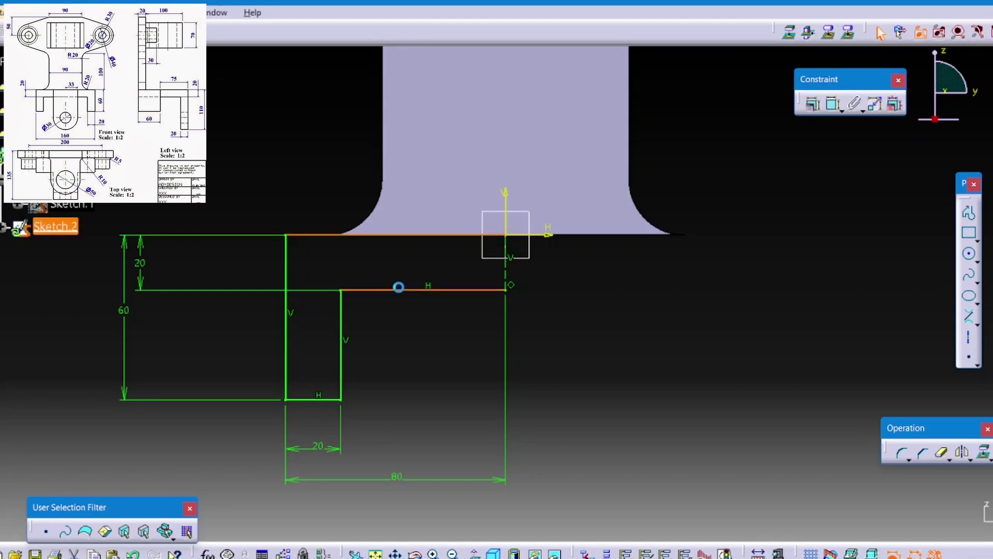
# Exit the sketch and pad Sketch.2 60 mm into the channel base.
pyautogui.click(847, 32)
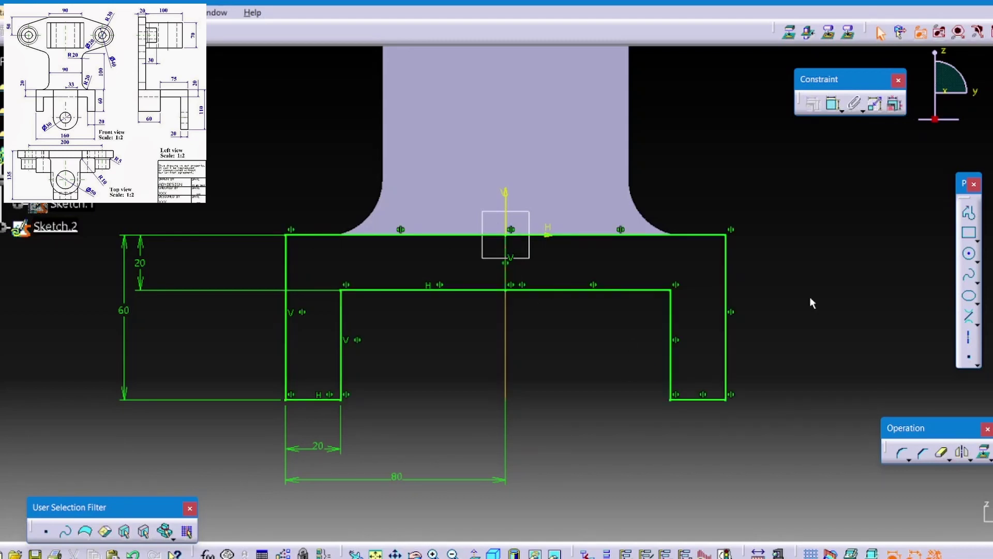
pyautogui.click(698, 286)
pyautogui.write('60')
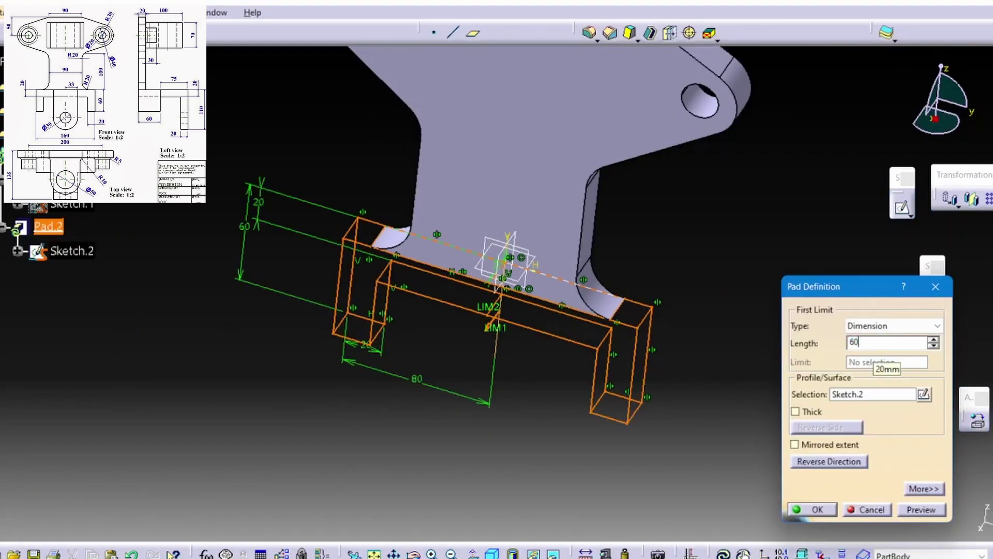
pyautogui.press('Return')
pyautogui.moveTo(492, 404)
pyautogui.mouseDown(button='middle')
pyautogui.moveTo(381, 454)
pyautogui.moveTo(148, 288)
pyautogui.moveTo(601, 293)
pyautogui.moveTo(563, 397)
pyautogui.mouseUp(button='middle')
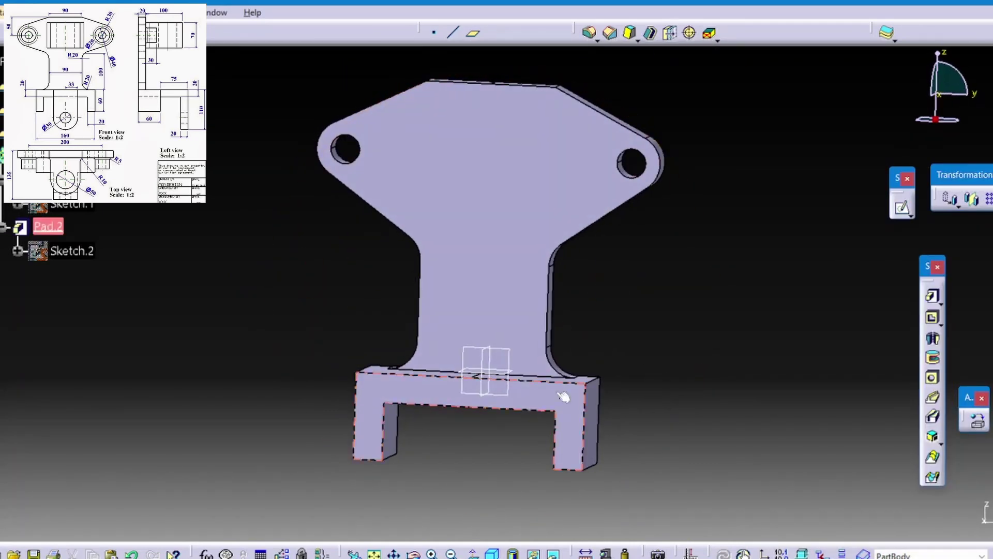
# Sketch a rectangle on the base face with its right side 33 mm from the axis.
pyautogui.click(901, 211)
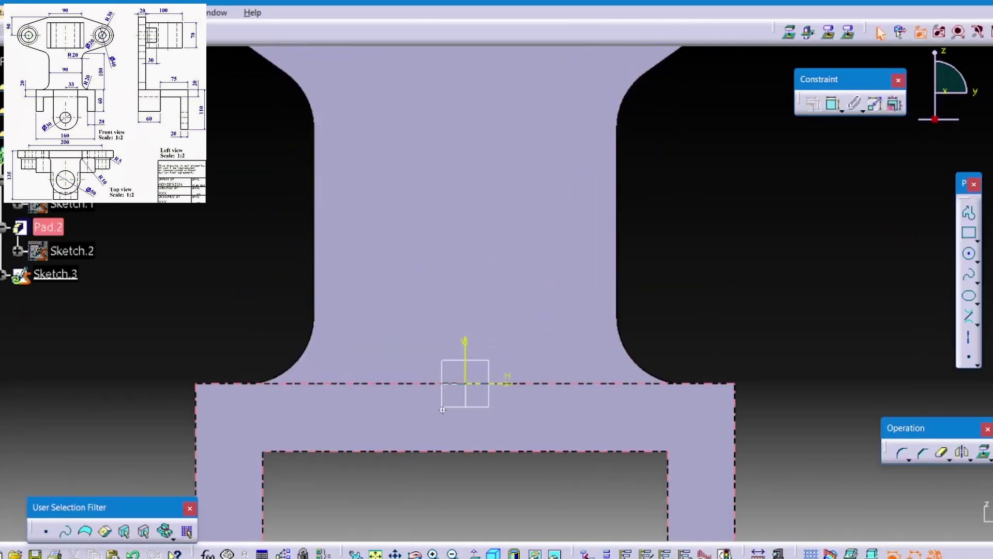
pyautogui.click(337, 278)
pyautogui.click(564, 345)
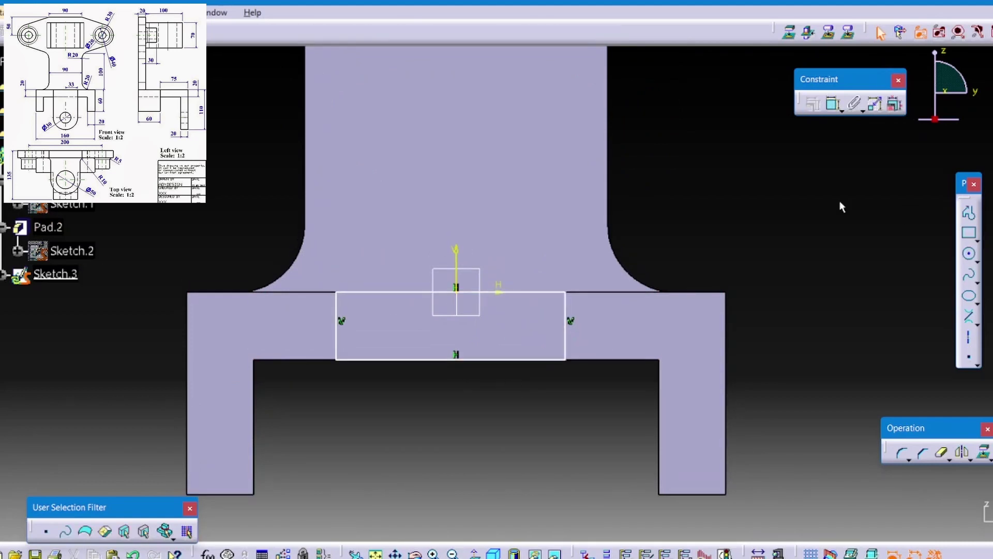
pyautogui.click(568, 331)
pyautogui.click(456, 336)
pyautogui.doubleClick(506, 399)
pyautogui.write('33')
pyautogui.press('Return')
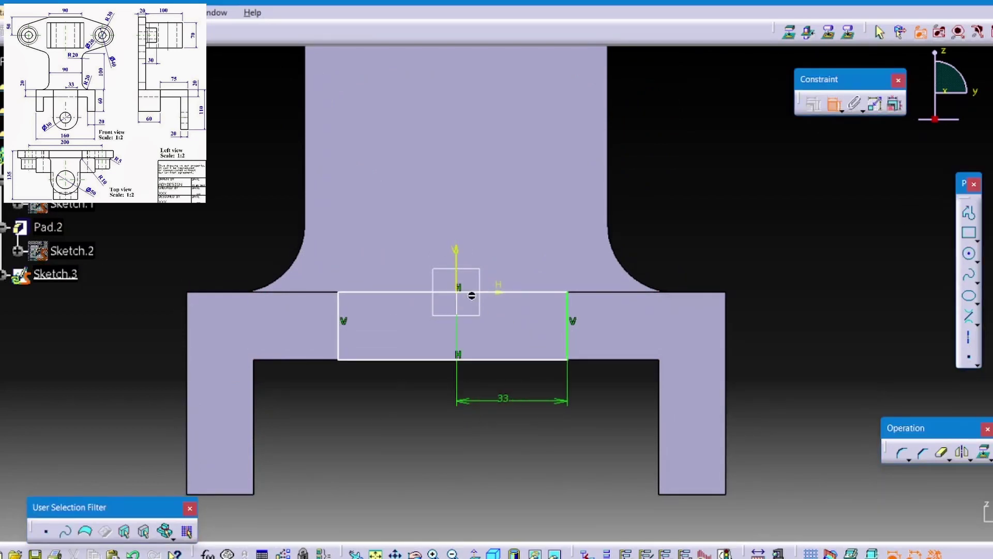
# Set the left side 33 mm from the axis and constrain the rectangle edge to the face.
pyautogui.click(338, 331)
pyautogui.click(413, 404)
pyautogui.doubleClick(413, 399)
pyautogui.write('33')
pyautogui.press('Return')
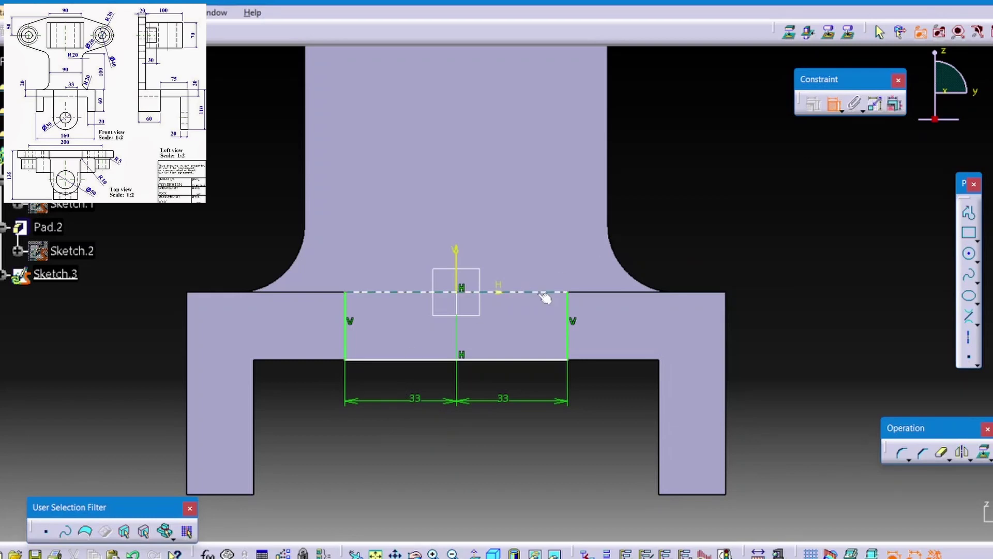
pyautogui.click(543, 365)
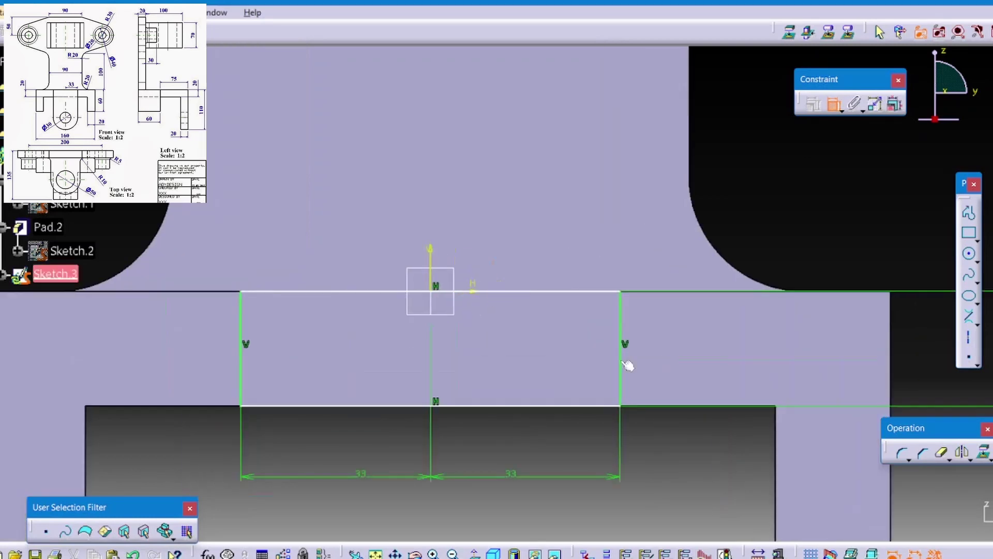
pyautogui.scroll(4, 627, 366)
pyautogui.press('Escape')
pyautogui.scroll(-1, 714, 414)
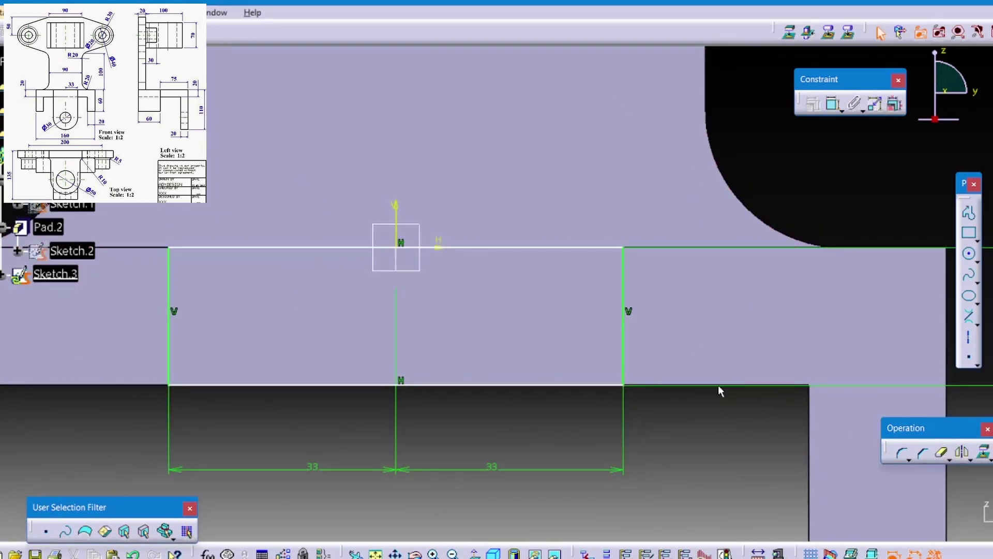
pyautogui.click(812, 105)
pyautogui.click(756, 297)
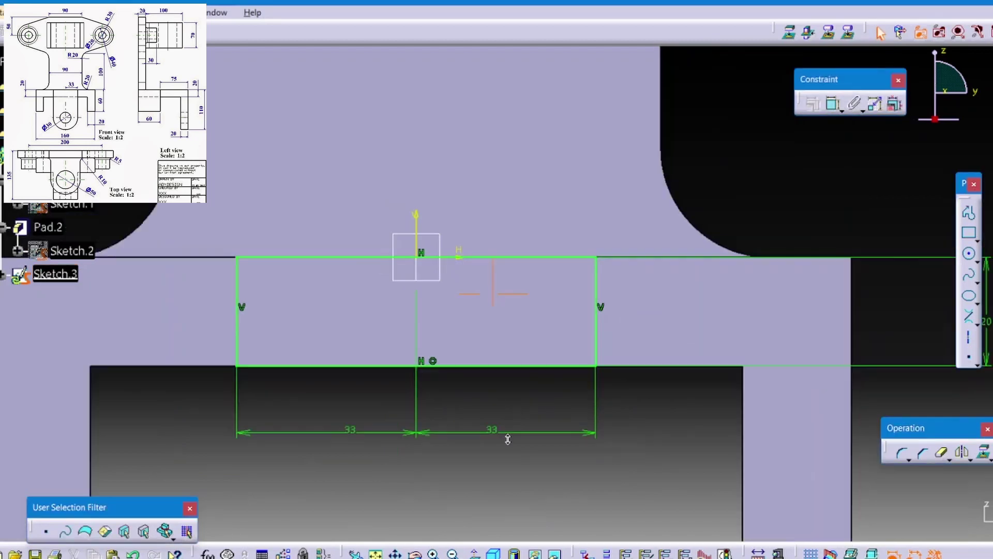
# Pad Sketch.3 75 mm, then begin a rectangle on the new block's front face.
pyautogui.click(789, 33)
pyautogui.click(932, 296)
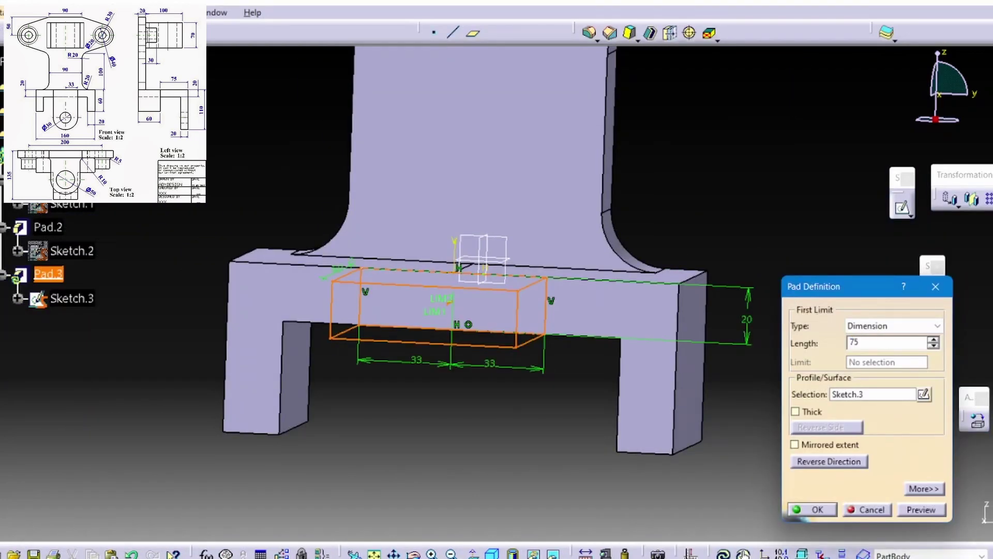
pyautogui.click(811, 510)
pyautogui.scroll(-4, 510, 358)
pyautogui.moveTo(511, 364); pyautogui.dragTo(626, 377, button='middle')
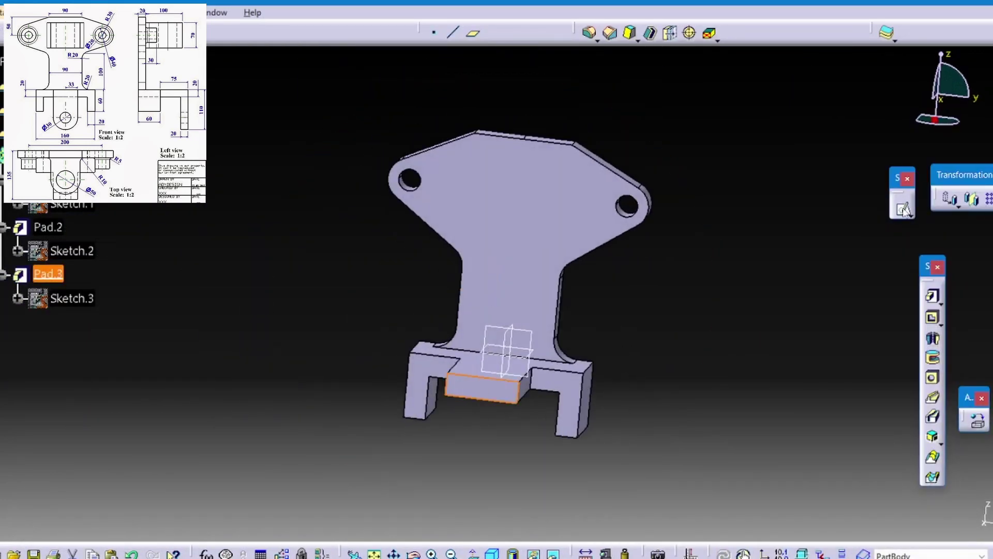
pyautogui.click(452, 397)
pyautogui.click(399, 271)
# Finish the rectangle and constrain its top, right and left edges to the face edges.
pyautogui.click(565, 493)
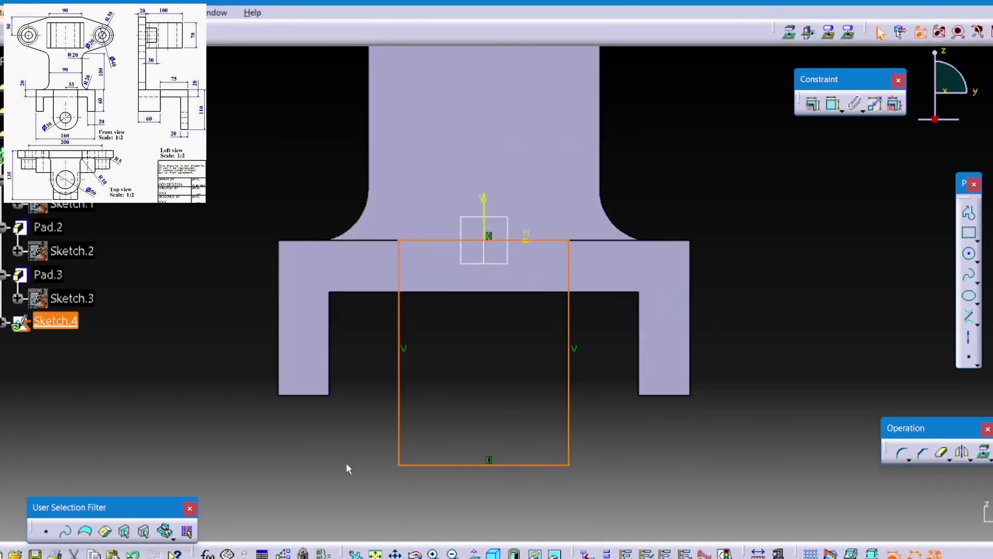
pyautogui.keyDown('ctrl'); pyautogui.moveTo(614, 204); pyautogui.dragTo(772, 274, button='middle'); pyautogui.keyUp('ctrl')
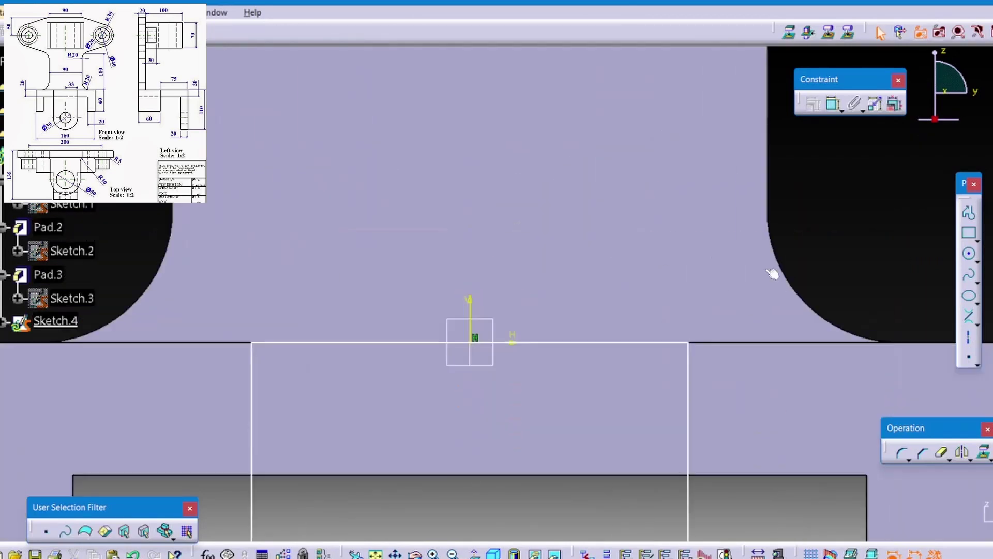
pyautogui.click(688, 345)
pyautogui.click(813, 104)
pyautogui.click(747, 297)
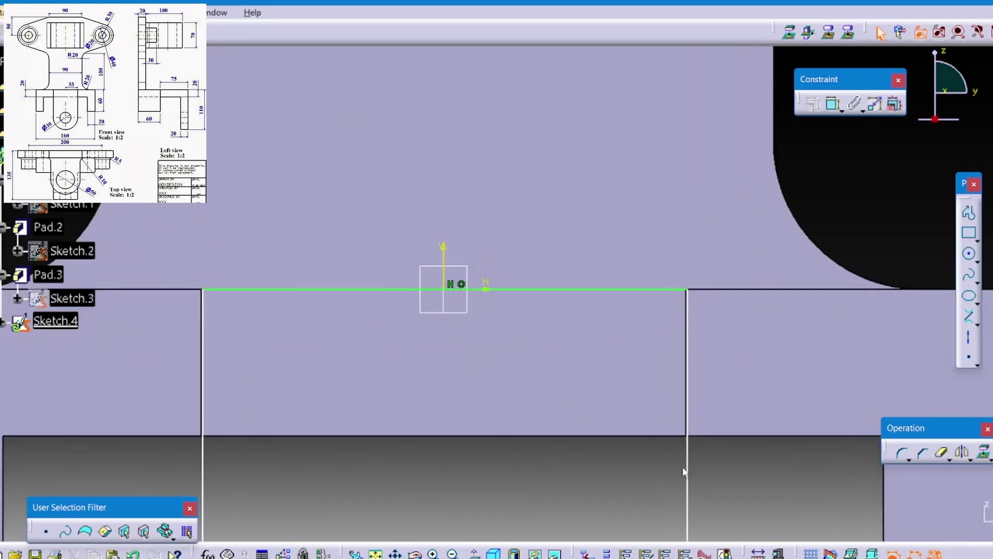
pyautogui.click(687, 420)
pyautogui.click(813, 104)
pyautogui.click(772, 299)
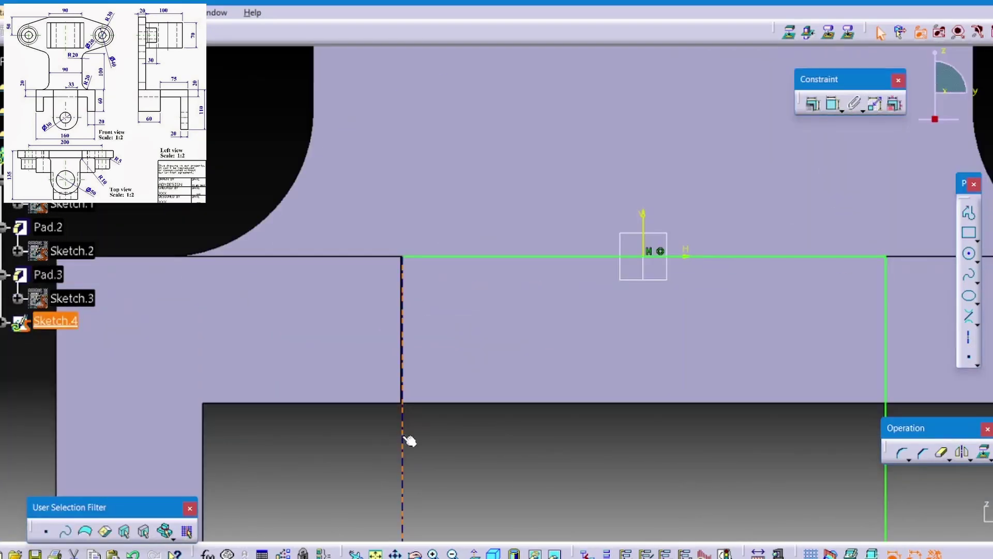
pyautogui.click(410, 461)
pyautogui.click(813, 104)
pyautogui.click(771, 299)
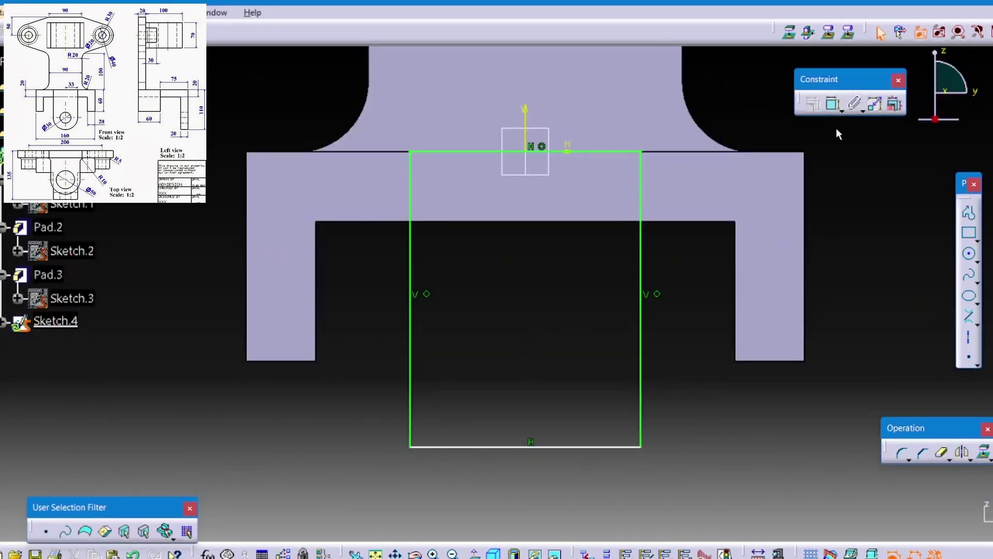
# Set the rectangle height to 110 mm and round its bottom with a trimmed tri-tangent circle.
pyautogui.click(832, 104)
pyautogui.doubleClick(880, 296)
pyautogui.write('110')
pyautogui.press('Return')
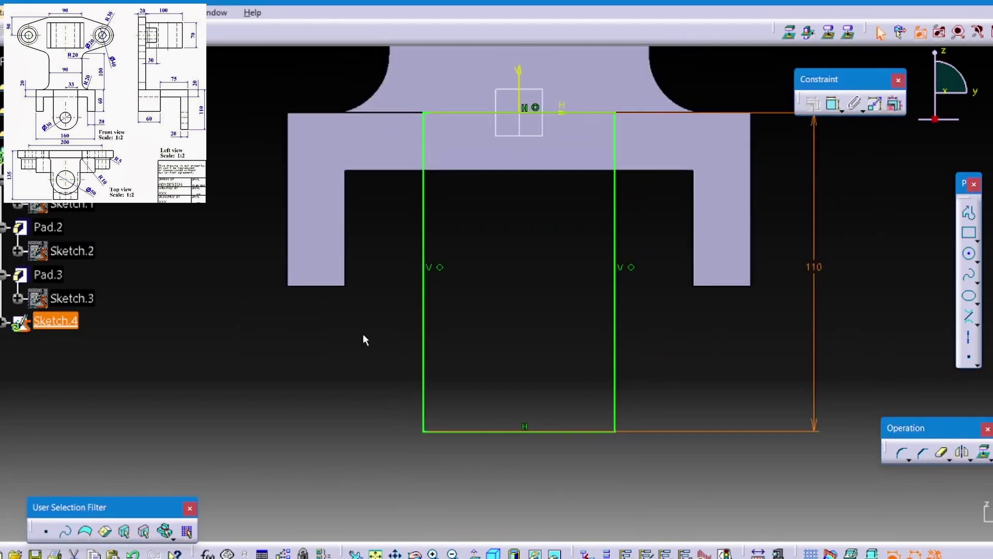
pyautogui.click(976, 262)
pyautogui.click(615, 382)
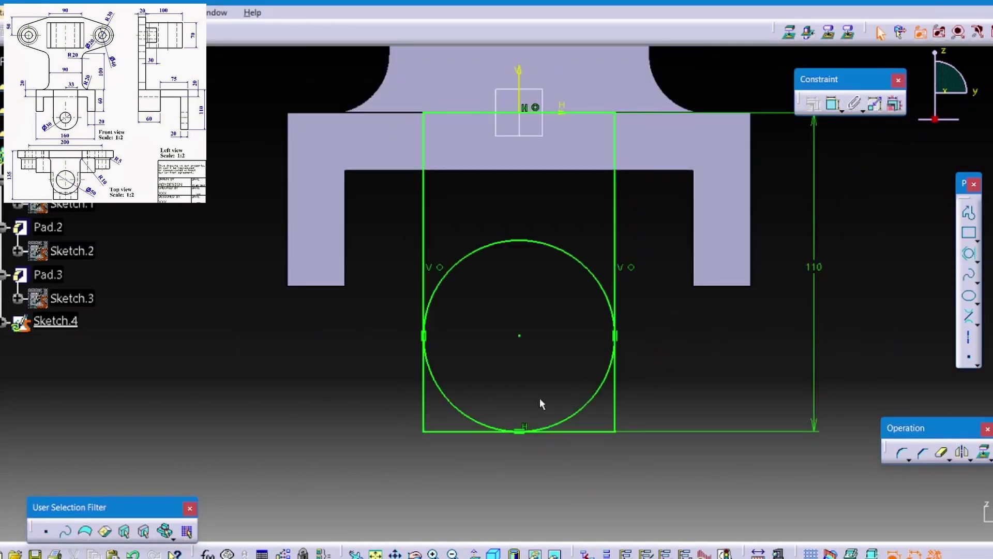
pyautogui.click(618, 408)
pyautogui.keyDown('ctrl'); pyautogui.moveTo(644, 380); pyautogui.dragTo(421, 430, button='middle'); pyautogui.keyUp('ctrl')
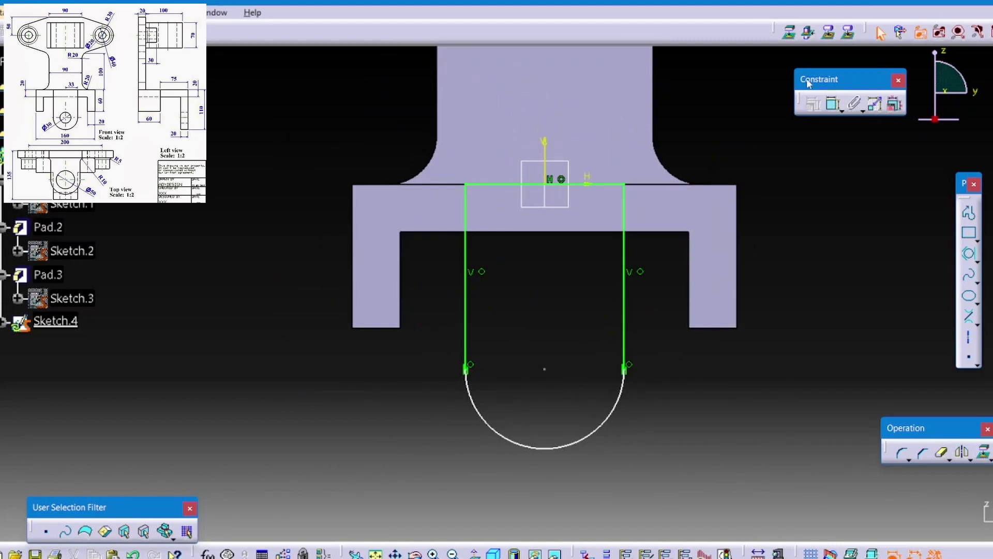
# Dimension the arc centre 77 mm from the top and add an R15 hole circle.
pyautogui.click(833, 103)
pyautogui.press('Escape')
pyautogui.keyDown('ctrl'); pyautogui.moveTo(793, 281); pyautogui.dragTo(498, 418, button='middle'); pyautogui.keyUp('ctrl')
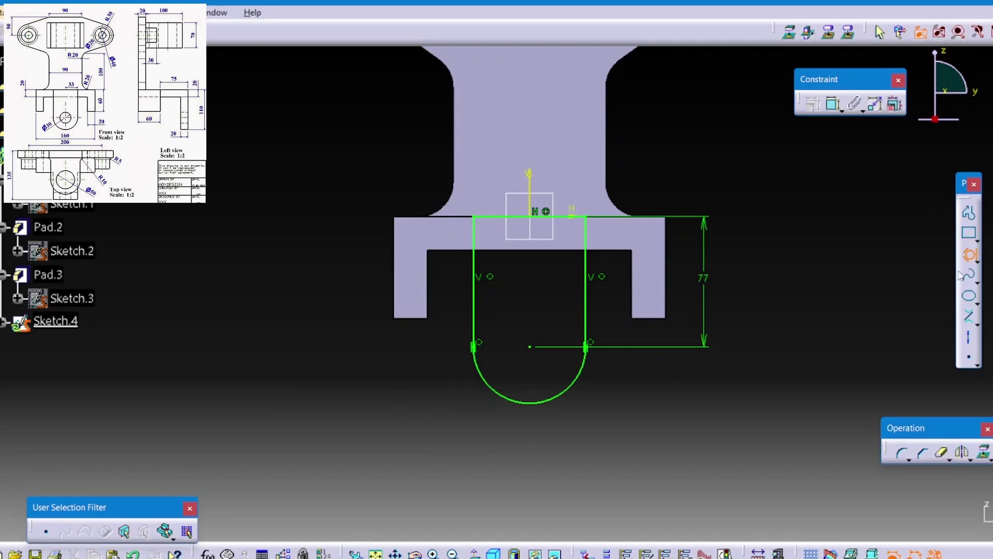
pyautogui.click(969, 254)
pyautogui.click(511, 369)
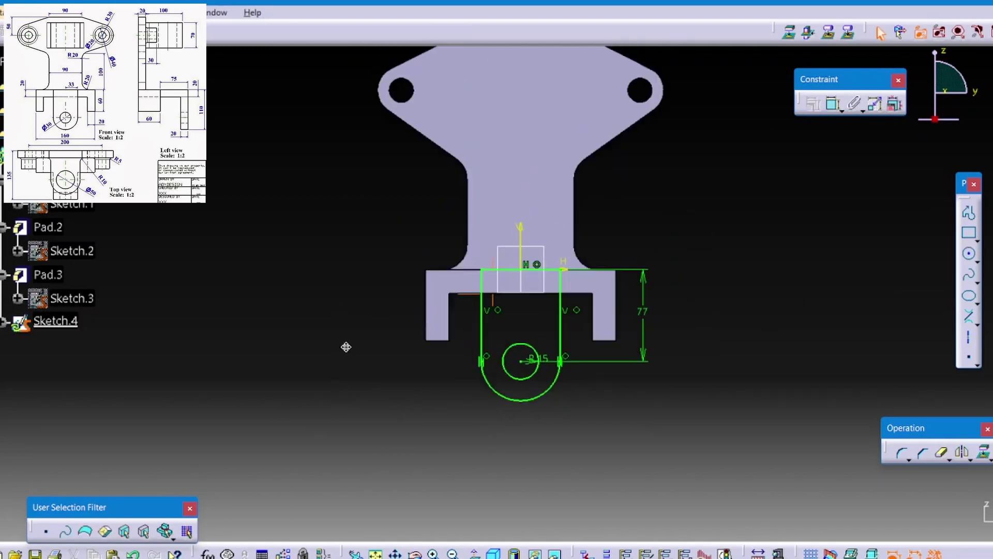
pyautogui.click(789, 32)
# Pad Sketch.4 20 mm into the holed lower lug.
pyautogui.moveTo(589, 316); pyautogui.dragTo(394, 362, button='middle')
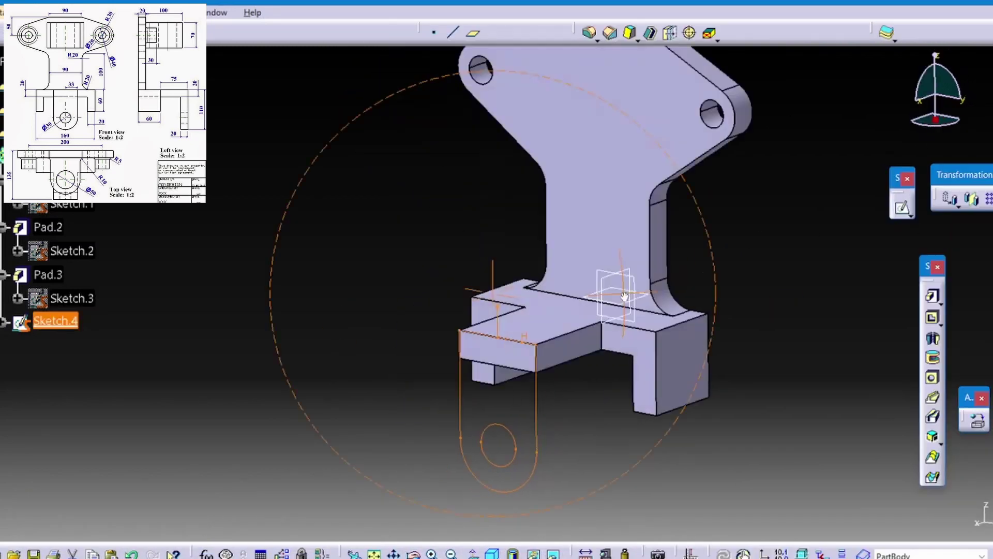
pyautogui.click(921, 509)
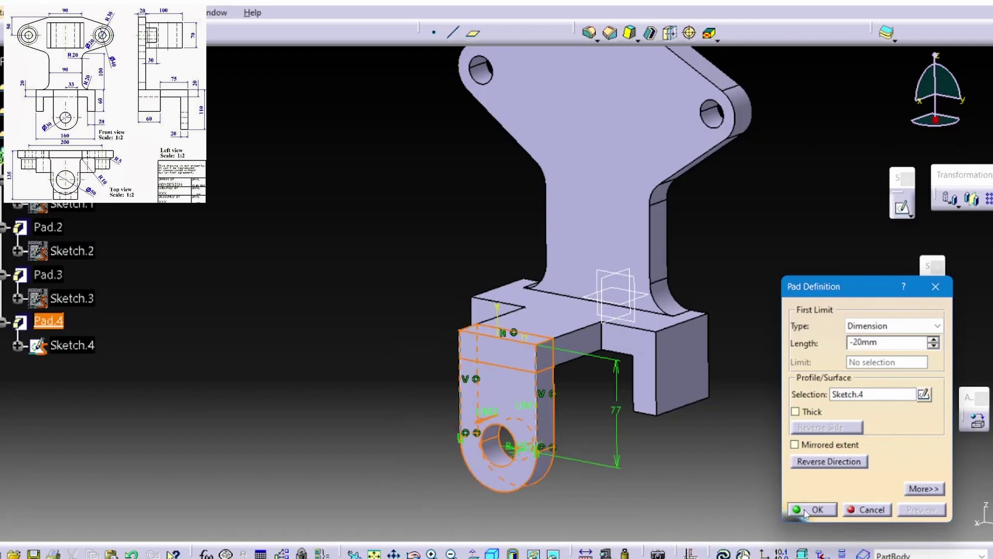
pyautogui.click(812, 509)
pyautogui.moveTo(543, 289)
pyautogui.mouseDown(button='middle')
pyautogui.moveTo(476, 279)
pyautogui.moveTo(381, 343)
pyautogui.mouseUp(button='middle')
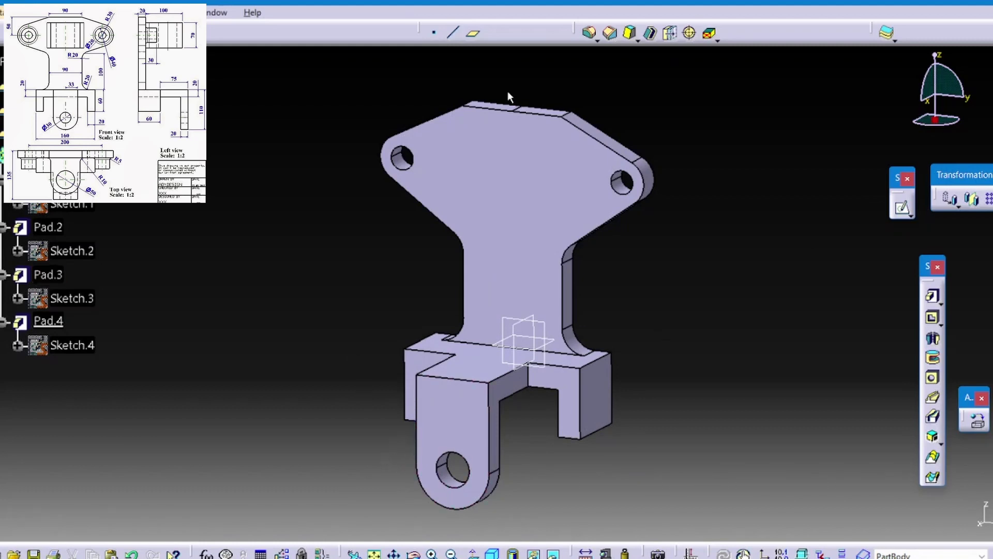
# Create Plane.1 offset from the xy plane and start a positioned sketch on it.
pyautogui.click(473, 33)
pyautogui.click(522, 342)
pyautogui.moveTo(522, 342); pyautogui.dragTo(621, 331, button='middle')
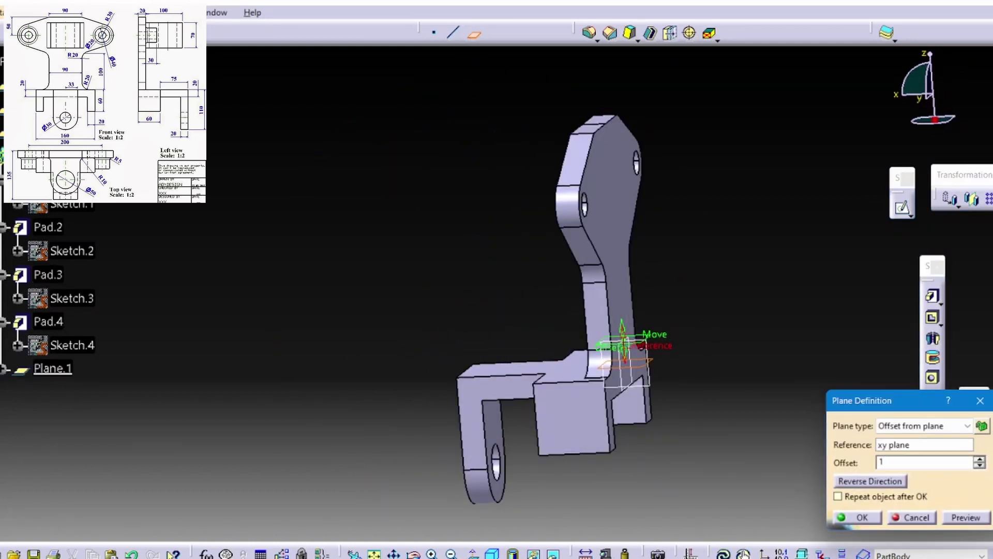
pyautogui.click(858, 517)
pyautogui.moveTo(410, 272); pyautogui.dragTo(545, 169, button='middle')
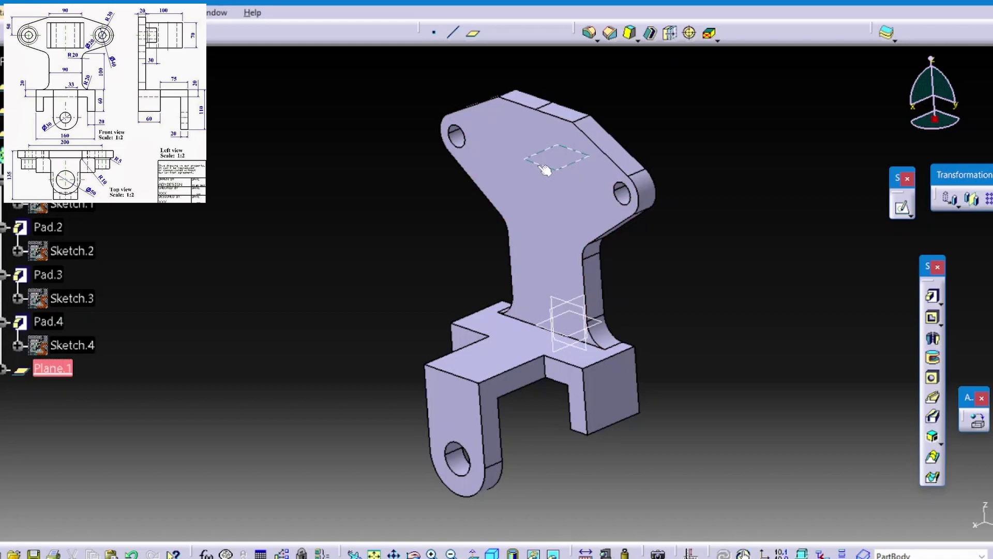
pyautogui.click(904, 209)
pyautogui.moveTo(321, 268); pyautogui.dragTo(349, 280, button='middle')
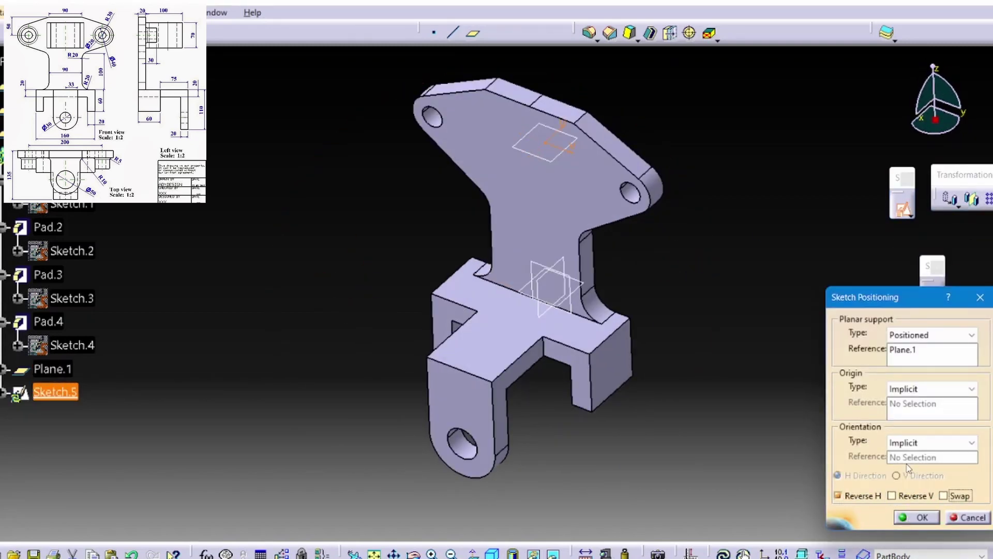
# Confirm the positioned sketch on Plane.1 and draw a rectangle.
pyautogui.moveTo(355, 283); pyautogui.dragTo(392, 361, button='middle')
pyautogui.click(917, 517)
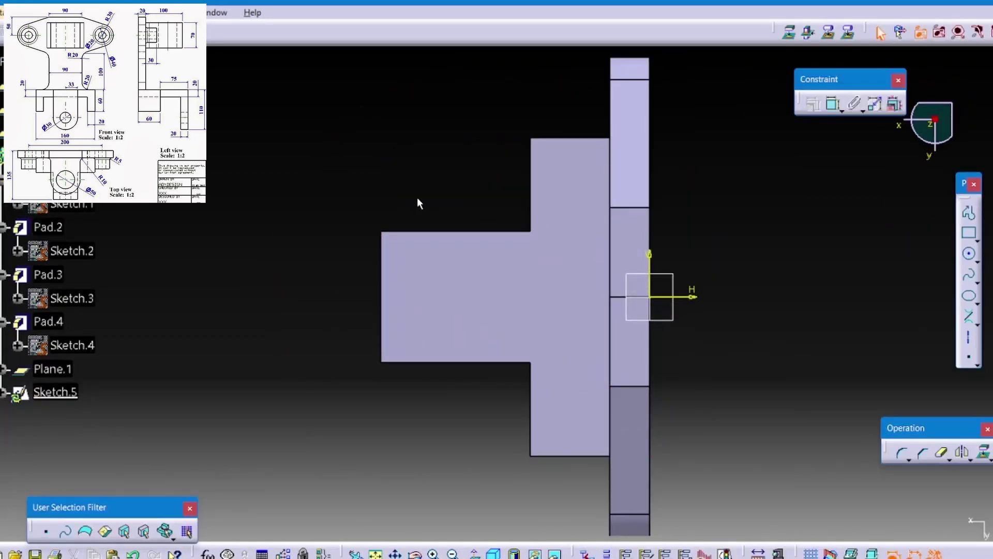
pyautogui.click(970, 235)
pyautogui.click(610, 219)
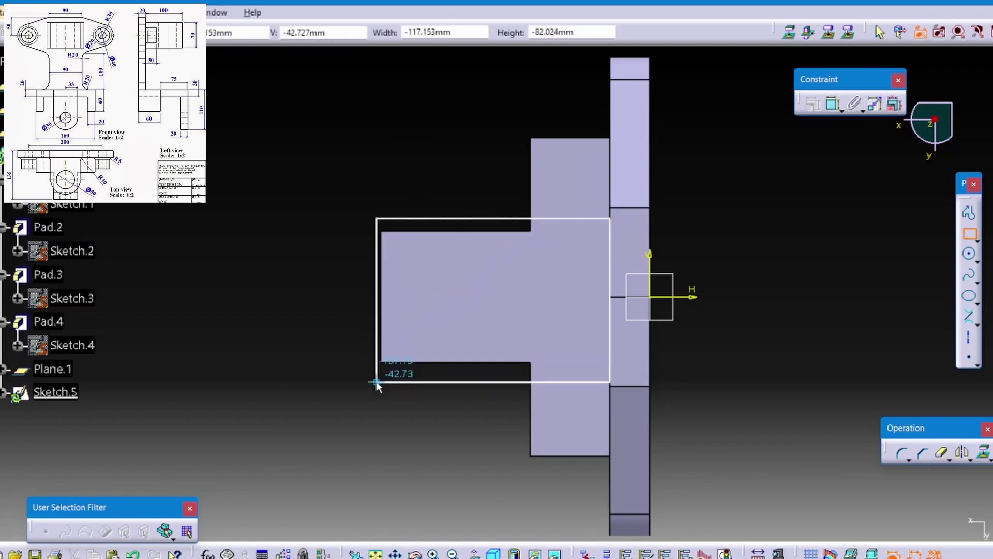
pyautogui.click(442, 375)
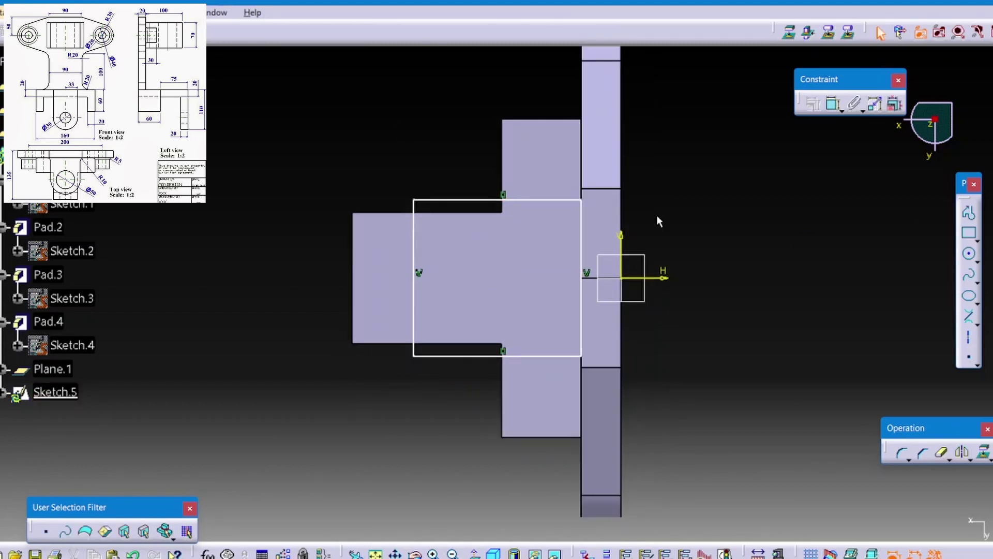
pyautogui.keyDown('ctrl'); pyautogui.moveTo(658, 220); pyautogui.dragTo(760, 195, button='middle'); pyautogui.keyUp('ctrl')
# Align the rectangle's right edge with the flange and place top and bottom edges 40 mm from the axis.
pyautogui.keyDown('ctrl'); pyautogui.click(631, 420); pyautogui.keyUp('ctrl')
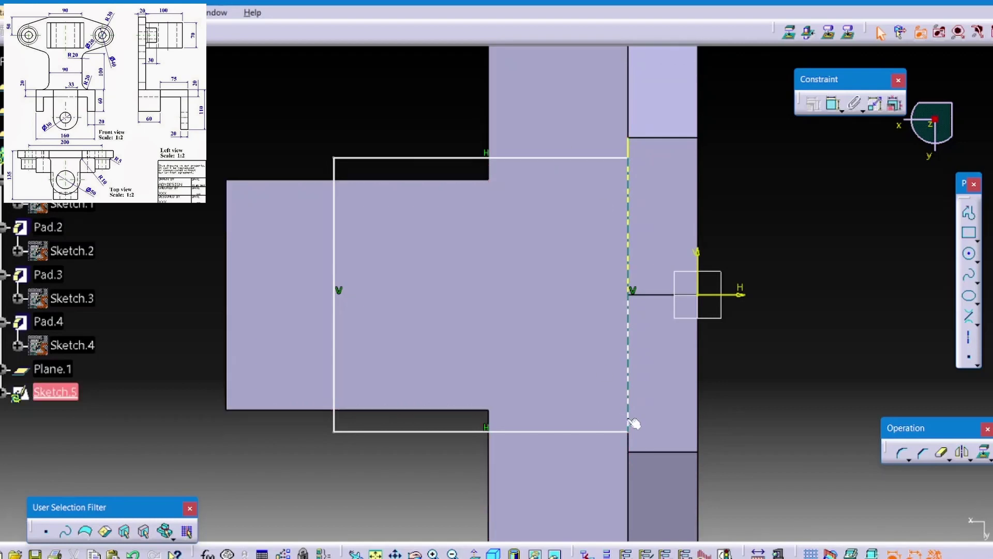
pyautogui.click(813, 104)
pyautogui.click(773, 299)
pyautogui.moveTo(740, 237); pyautogui.dragTo(528, 474, button='middle')
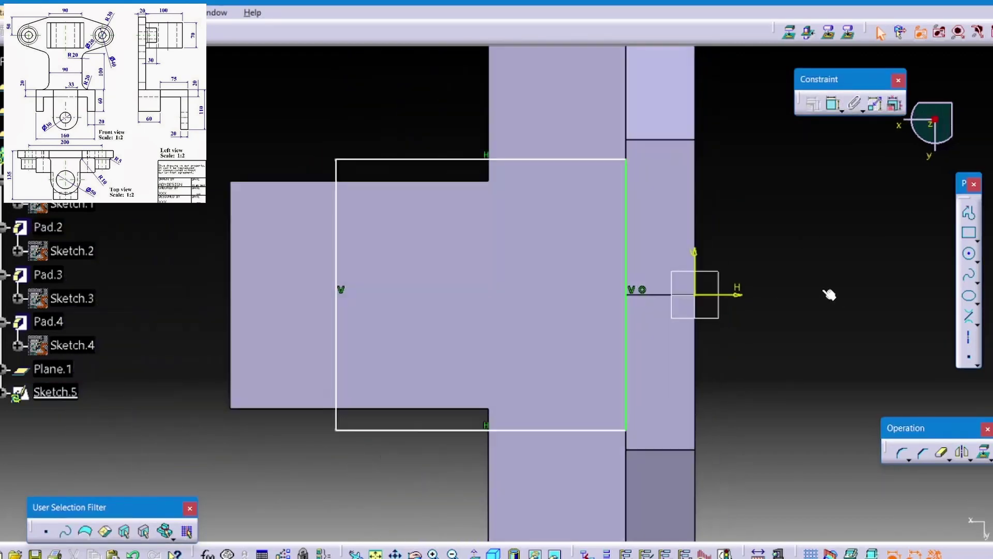
pyautogui.click(596, 127)
pyautogui.write('40')
pyautogui.press('Return')
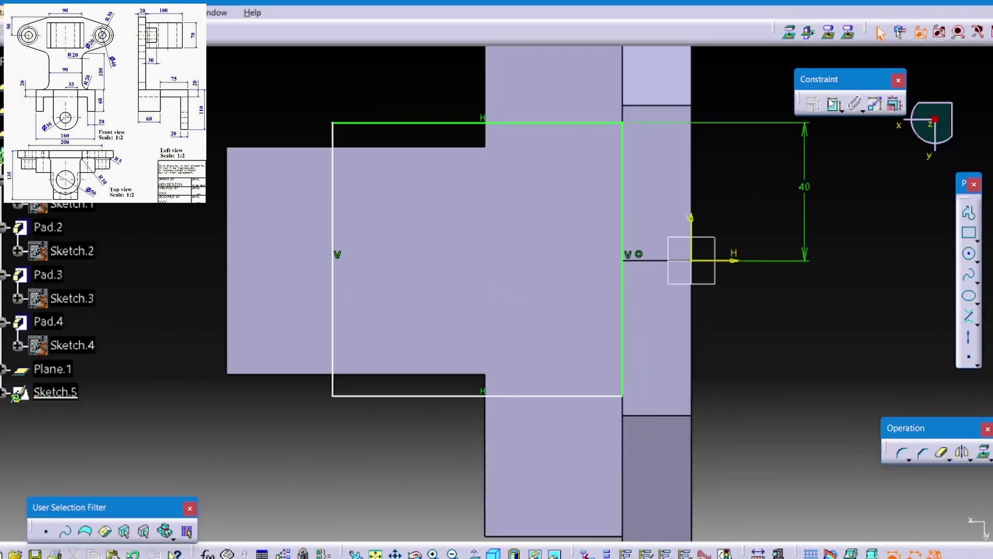
pyautogui.click(832, 104)
pyautogui.click(724, 396)
pyautogui.click(735, 260)
pyautogui.click(805, 339)
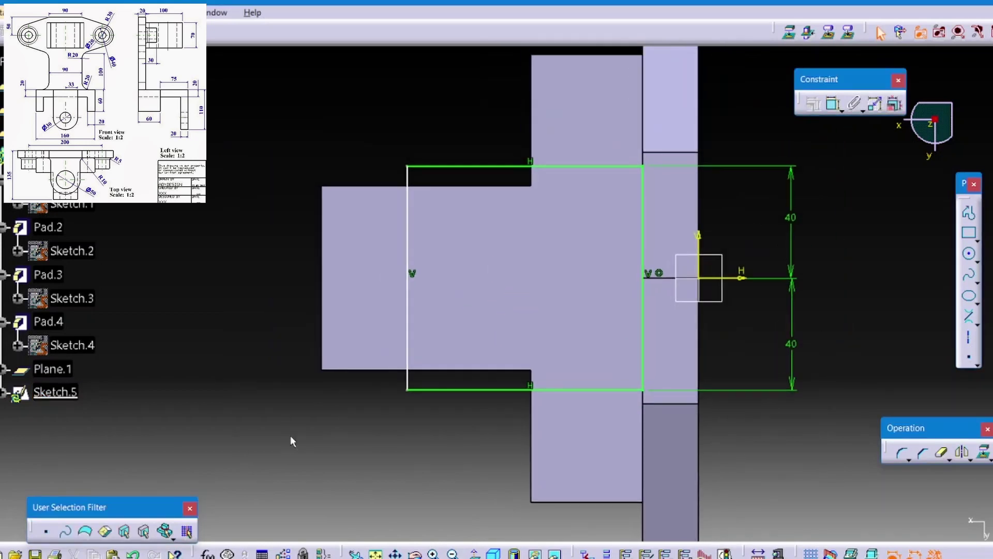
# Set the rectangle width to 100, round the left end with a tangent arc, and add an inner circle.
pyautogui.click(652, 338)
pyautogui.click(407, 310)
pyautogui.click(437, 521)
pyautogui.doubleClick(505, 538)
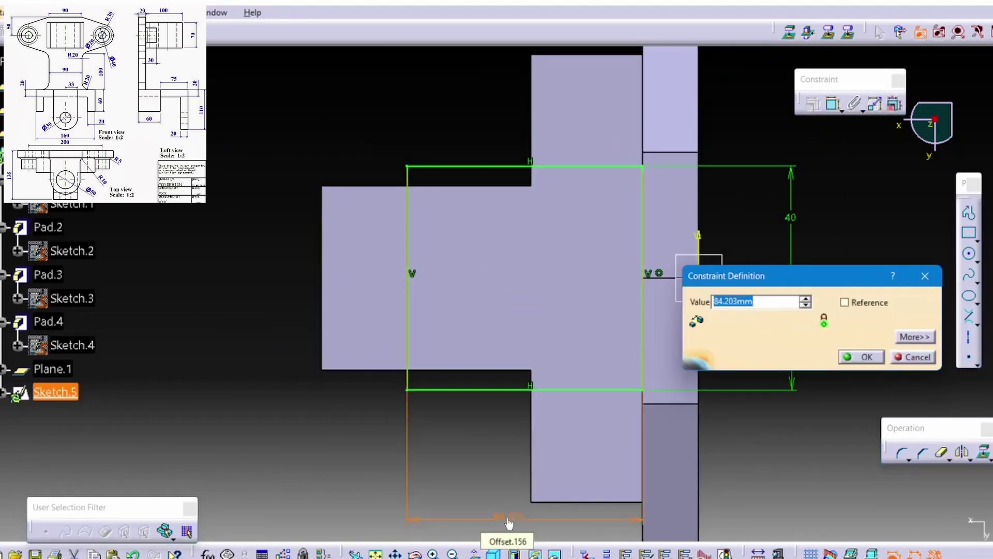
pyautogui.write('100')
pyautogui.press('Return')
pyautogui.click(436, 123)
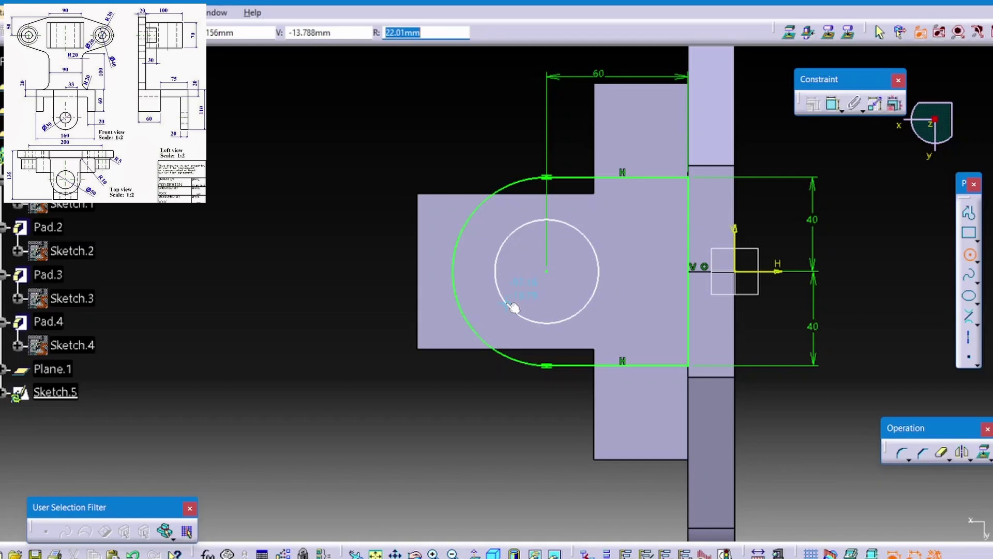
pyautogui.click(512, 308)
pyautogui.moveTo(317, 304)
pyautogui.mouseDown(button='middle')
pyautogui.moveTo(313, 362)
pyautogui.moveTo(913, 273)
pyautogui.mouseUp(button='middle')
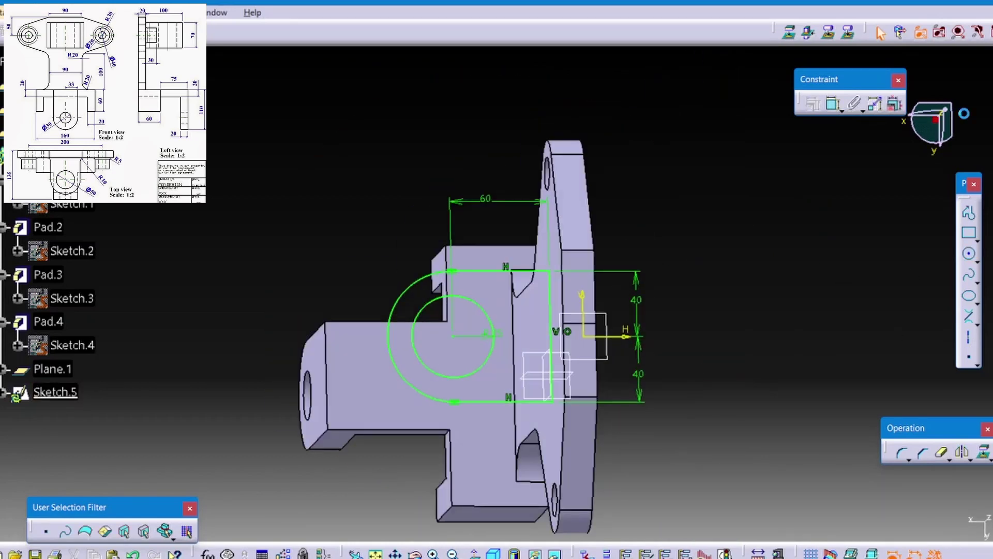
# Pad Sketch.5 35 mm with mirrored extent, then start Sketch.6 on the flange's top face.
pyautogui.moveTo(362, 393); pyautogui.dragTo(358, 324, button='middle')
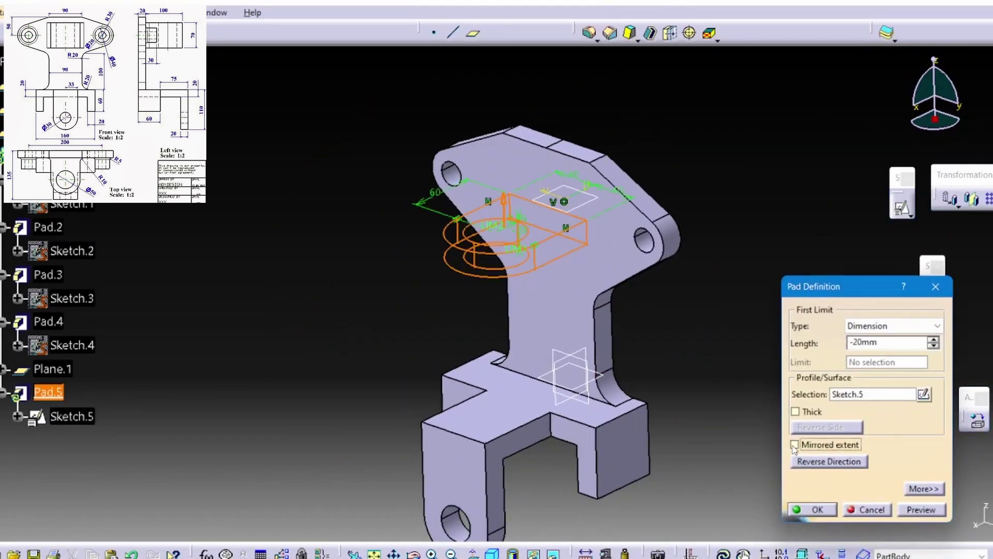
pyautogui.click(915, 510)
pyautogui.write('35')
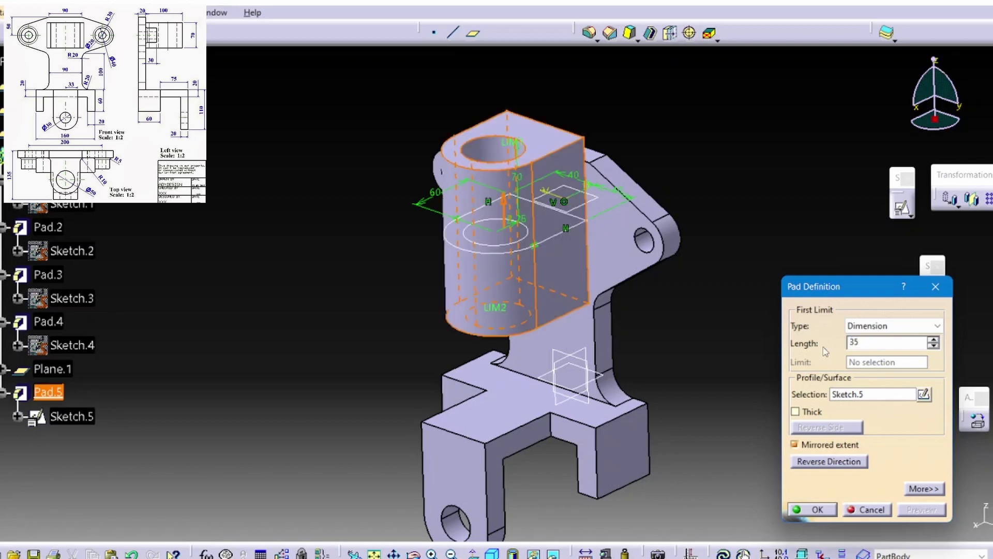
pyautogui.press('Return')
pyautogui.moveTo(384, 293); pyautogui.dragTo(449, 303, button='middle')
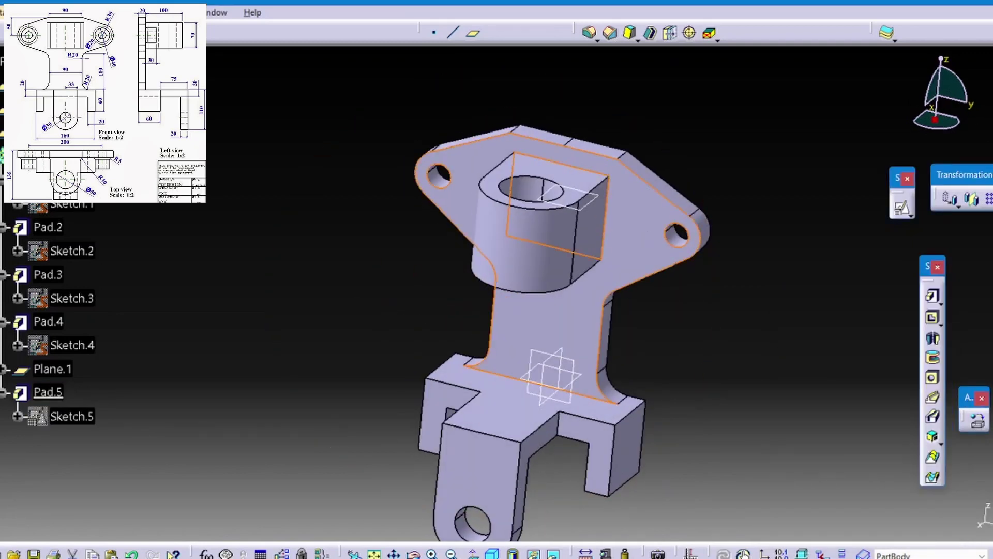
pyautogui.click(901, 208)
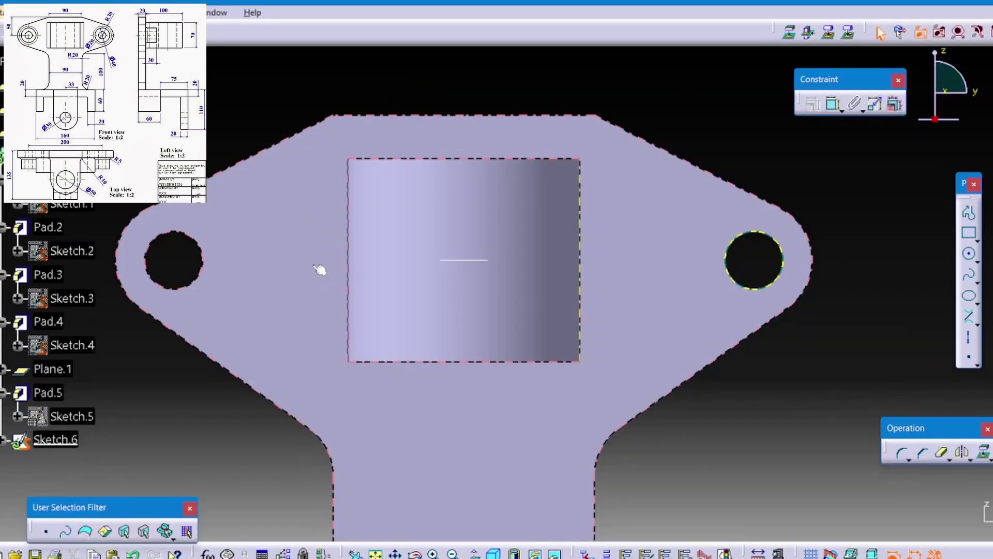
# Draw circles concentric with the right and left flange holes.
pyautogui.click(970, 254)
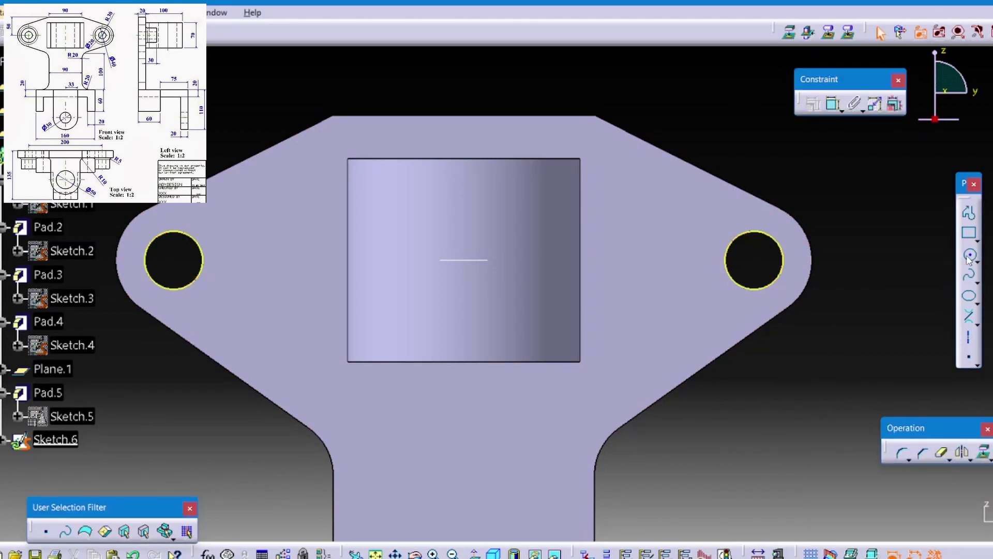
pyautogui.click(754, 261)
pyautogui.click(719, 282)
pyautogui.click(969, 254)
pyautogui.write('15')
pyautogui.press('Return')
# Exit the sketch and pad Sketch.6 30 mm into tubular bosses.
pyautogui.click(978, 32)
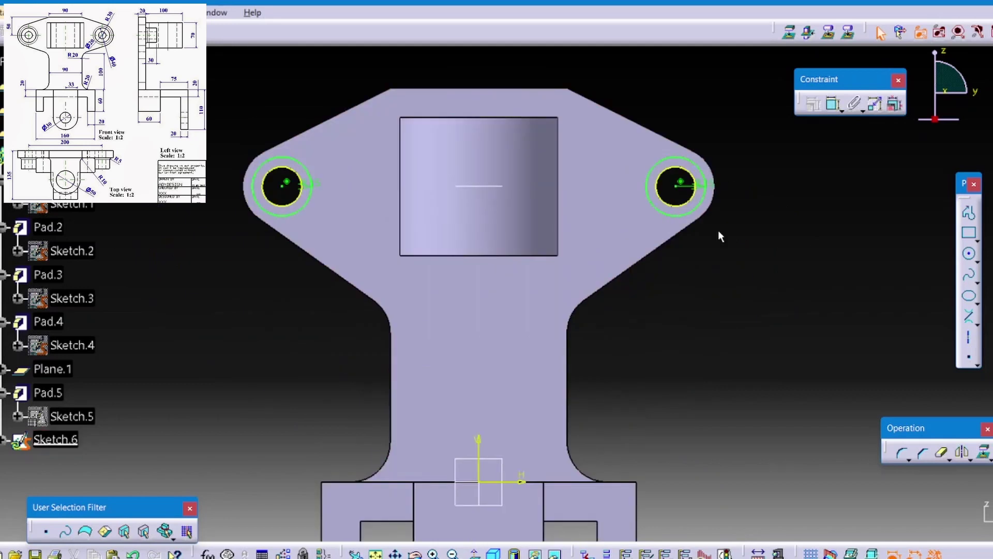
pyautogui.click(932, 296)
pyautogui.write('30')
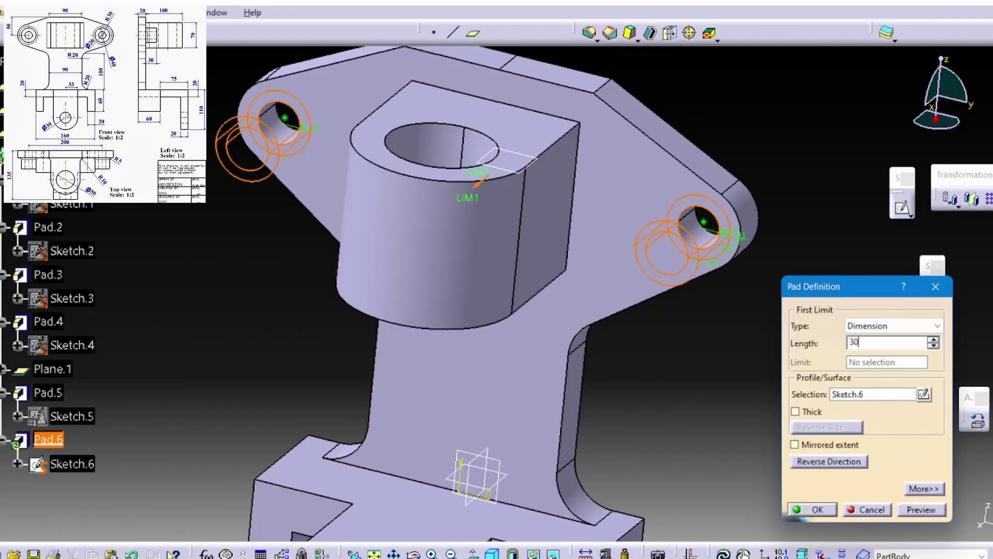
pyautogui.press('Return')
pyautogui.moveTo(594, 310)
pyautogui.mouseDown(button='middle')
pyautogui.moveTo(411, 282)
pyautogui.moveTo(355, 339)
pyautogui.mouseUp(button='middle')
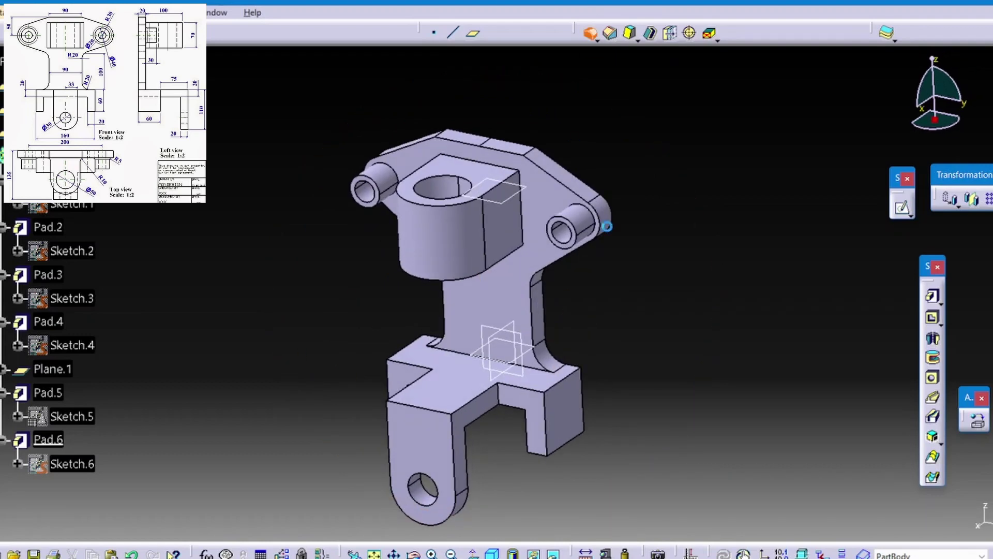
# Fillet the base edges of both hole bosses with a 5 mm radius.
pyautogui.click(574, 223)
pyautogui.keyDown('ctrl'); pyautogui.moveTo(377, 168); pyautogui.dragTo(406, 195, button='middle'); pyautogui.keyUp('ctrl')
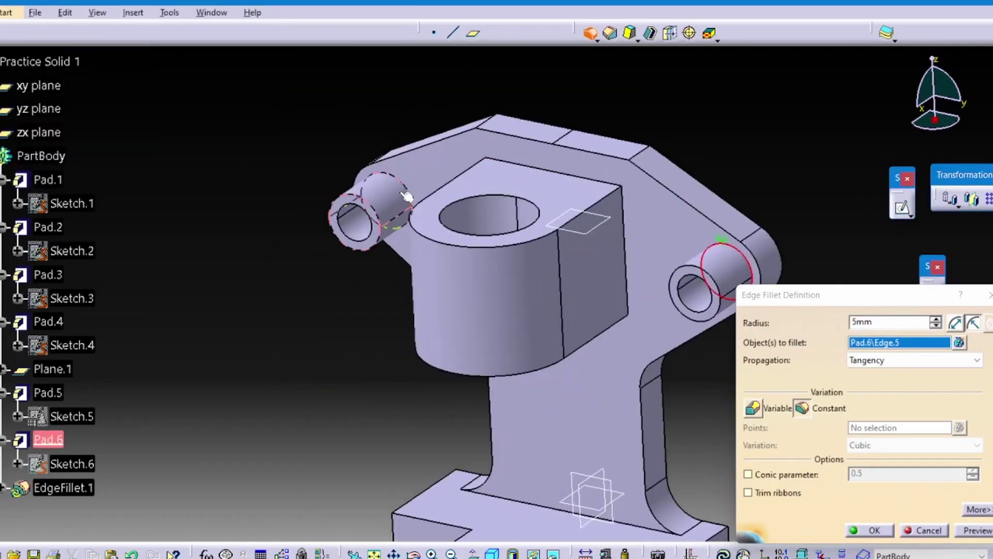
pyautogui.click(406, 195)
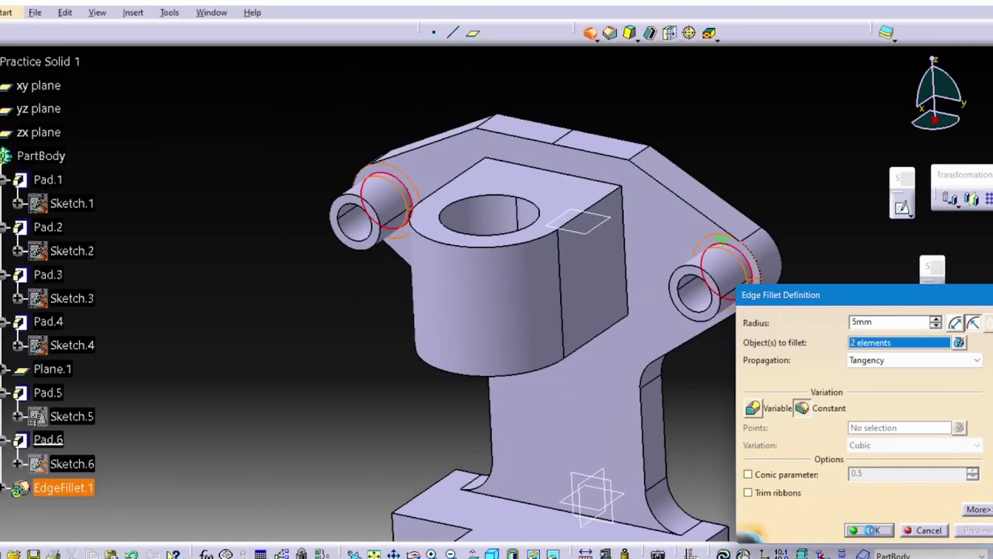
pyautogui.click(869, 530)
# Fillet two vertical edges of the central boss at 5 mm.
pyautogui.click(478, 215)
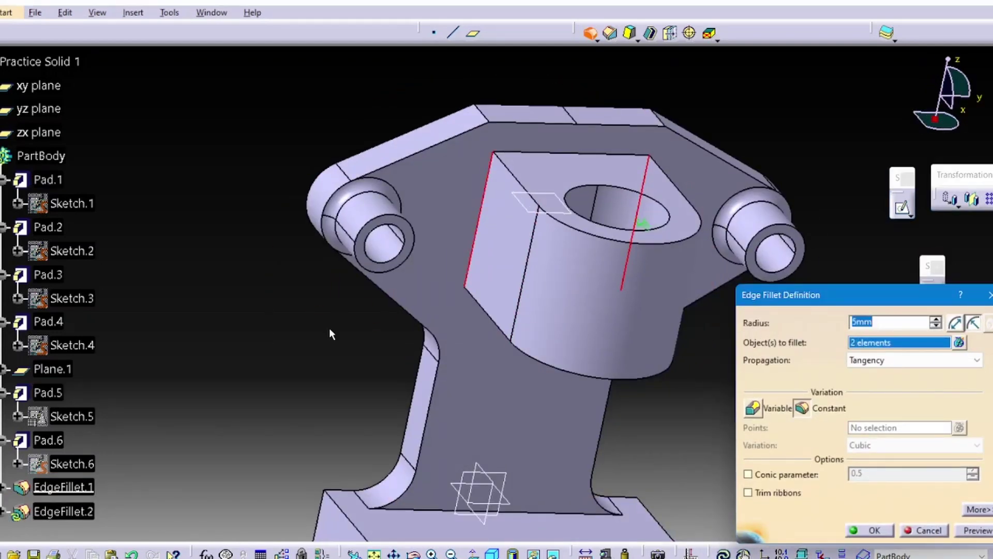
pyautogui.click(869, 530)
pyautogui.moveTo(341, 342)
pyautogui.mouseDown(button='middle')
pyautogui.moveTo(605, 299)
pyautogui.moveTo(459, 332)
pyautogui.moveTo(627, 324)
pyautogui.moveTo(586, 345)
pyautogui.moveTo(421, 383)
pyautogui.moveTo(362, 313)
pyautogui.moveTo(599, 326)
pyautogui.moveTo(360, 324)
pyautogui.moveTo(629, 302)
pyautogui.moveTo(333, 302)
pyautogui.mouseUp(button='middle')
# Try the Grey material on the part and switch to shading with materials.
pyautogui.click(973, 422)
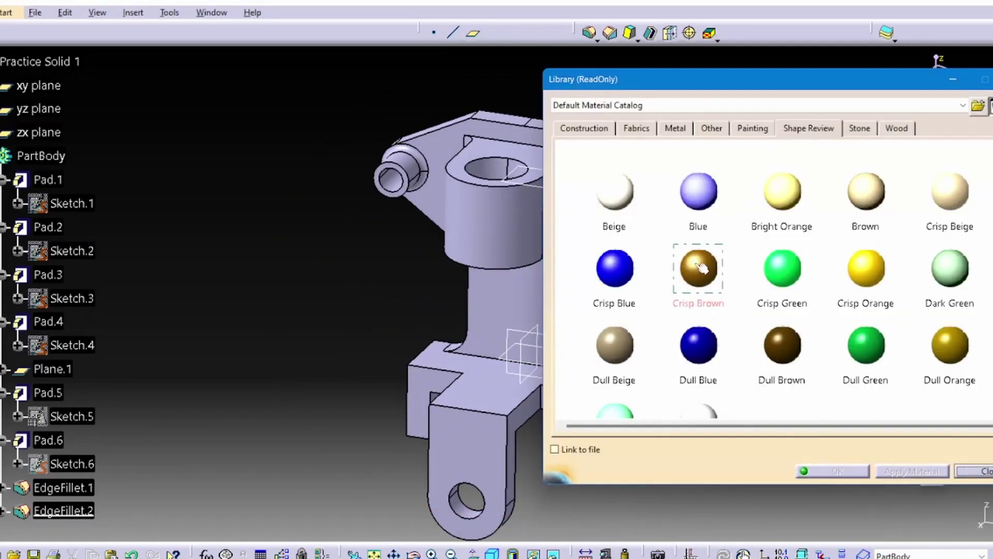
pyautogui.scroll(-2, 708, 380)
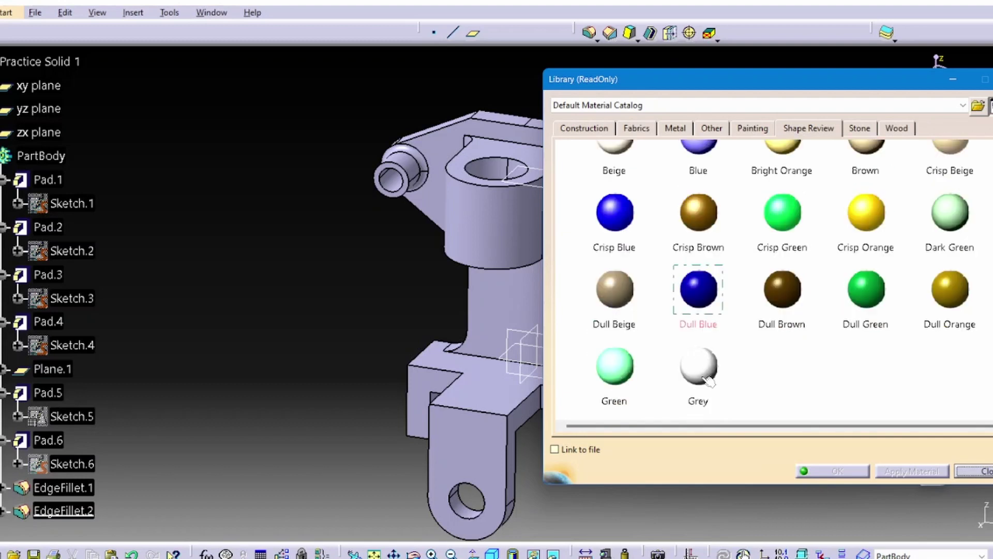
pyautogui.click(497, 295)
pyautogui.click(833, 471)
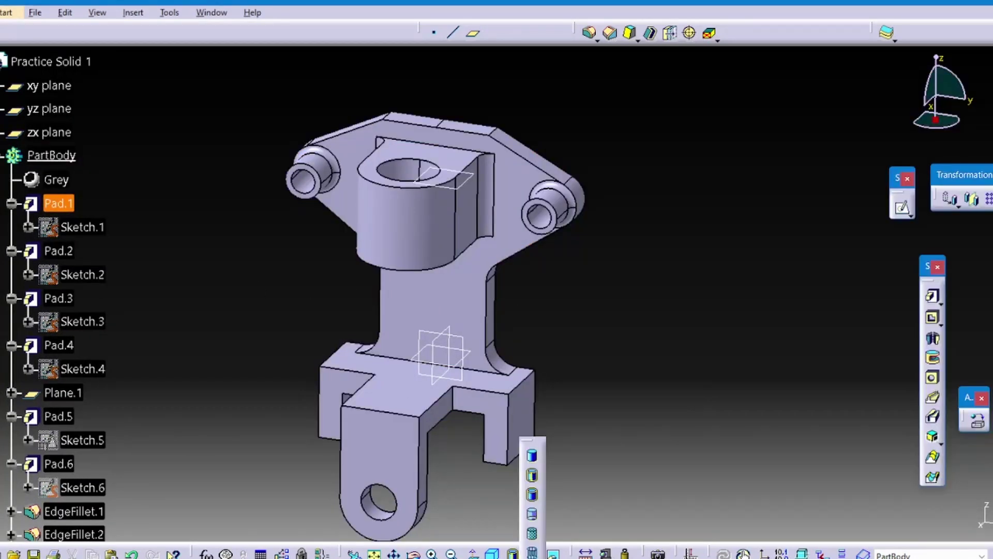
pyautogui.click(534, 473)
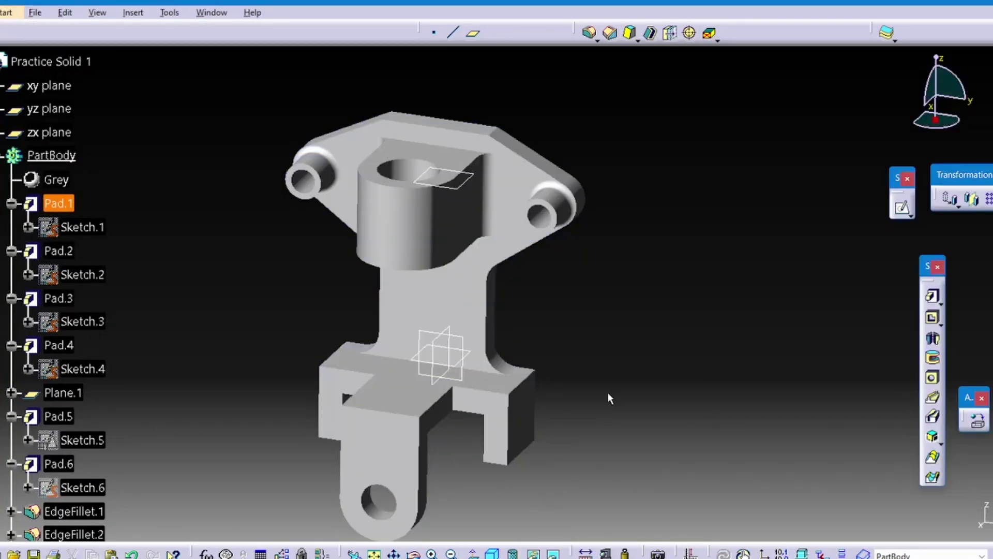
# Replace it with Brushed metal 2 on the PartBody, shown at a presentation angle.
pyautogui.click(977, 421)
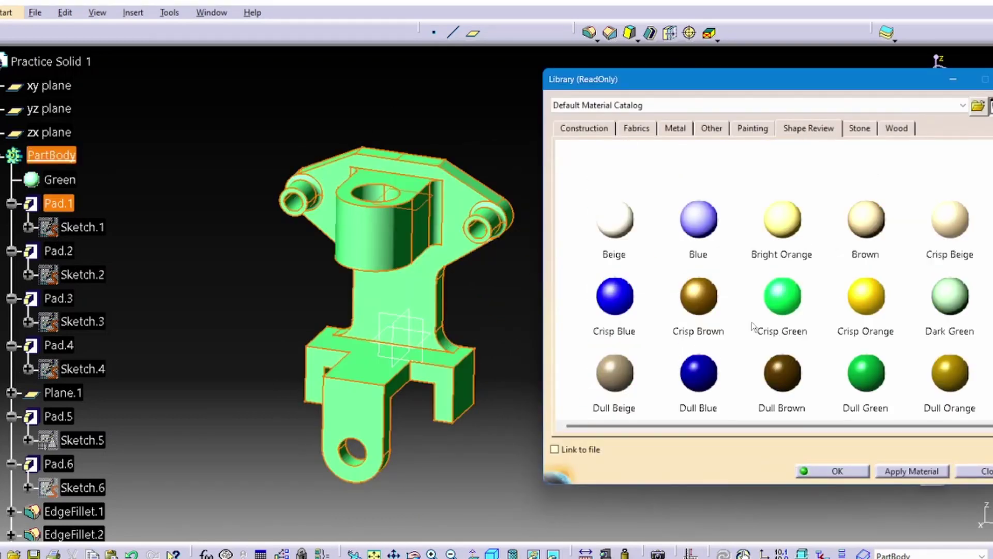
pyautogui.moveTo(619, 191); pyautogui.dragTo(407, 302)
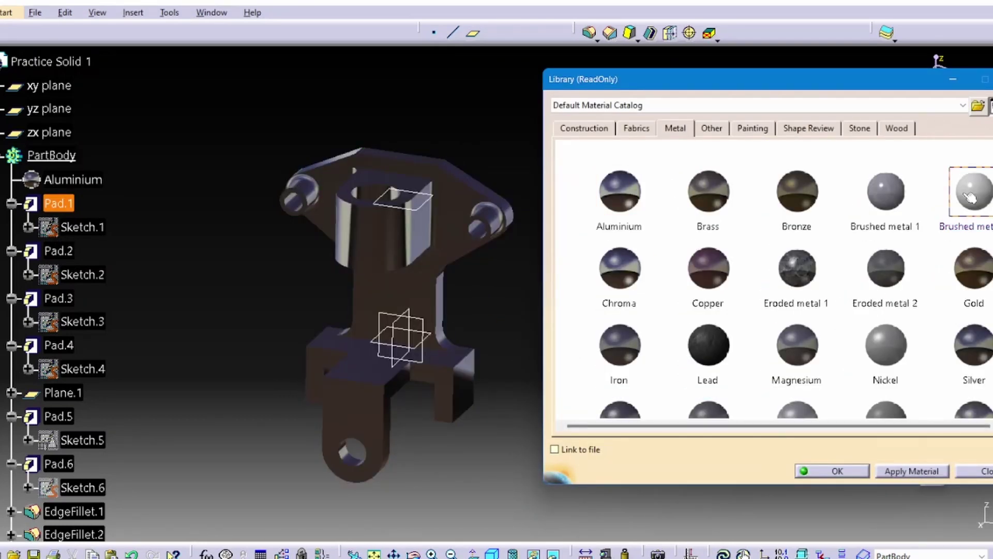
pyautogui.moveTo(970, 197); pyautogui.dragTo(394, 310)
pyautogui.scroll(-1, 792, 280)
pyautogui.click(832, 470)
pyautogui.scroll(3, 669, 355)
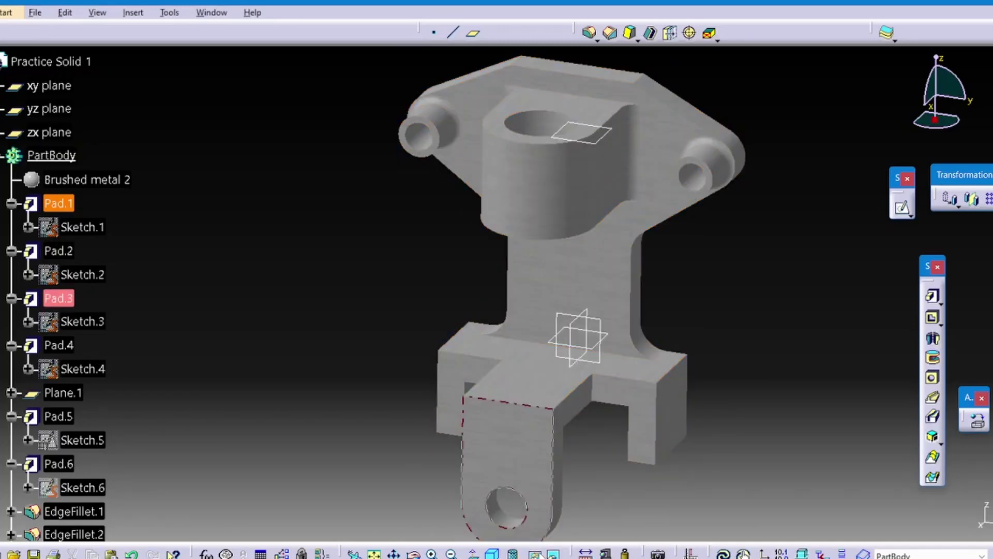
pyautogui.moveTo(342, 238)
pyautogui.mouseDown(button='middle')
pyautogui.moveTo(393, 342)
pyautogui.moveTo(697, 348)
pyautogui.mouseUp(button='middle')
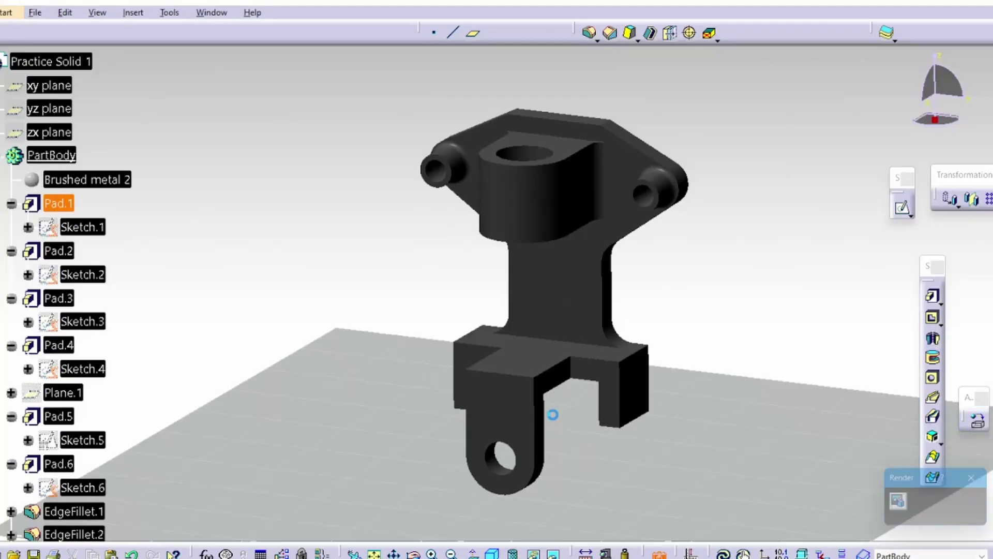
pyautogui.moveTo(552, 415)
pyautogui.mouseDown(button='middle')
pyautogui.moveTo(472, 292)
pyautogui.moveTo(368, 372)
pyautogui.moveTo(458, 250)
pyautogui.moveTo(543, 278)
pyautogui.moveTo(348, 337)
pyautogui.moveTo(362, 331)
pyautogui.mouseUp(button='middle')
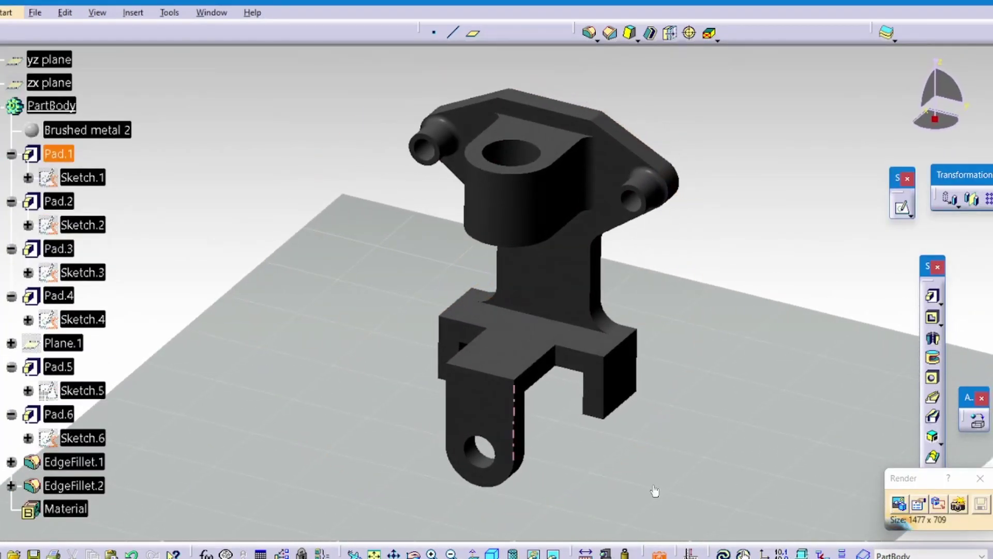
# Start rendering the brushed-metal bracket on the floor plane with its cast shadow.
pyautogui.click(899, 503)
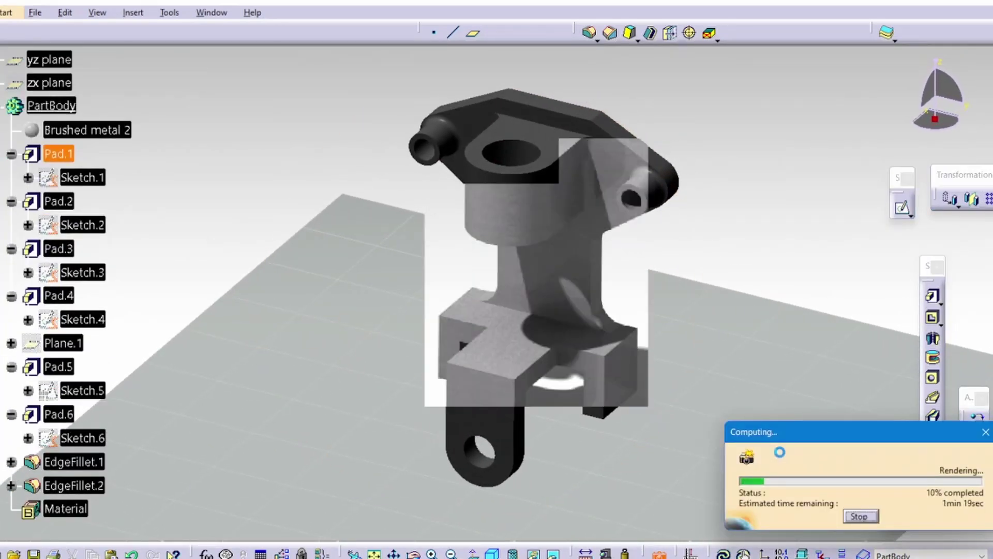